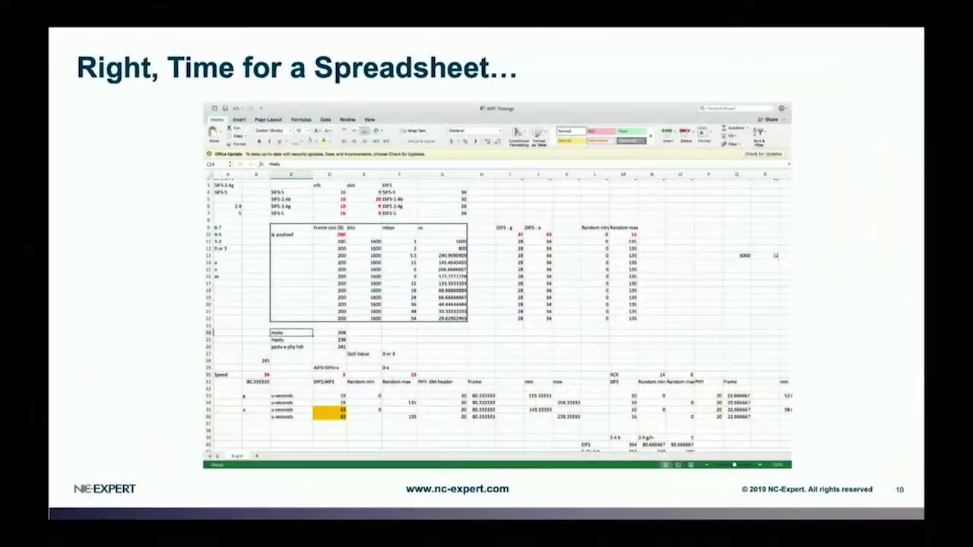
- Switch to the WiFi Timings.v1.5 workbook in Excel and examine the IP payload table's payload, bits, mbps and us columns through row 22
key(ctrl+Right)
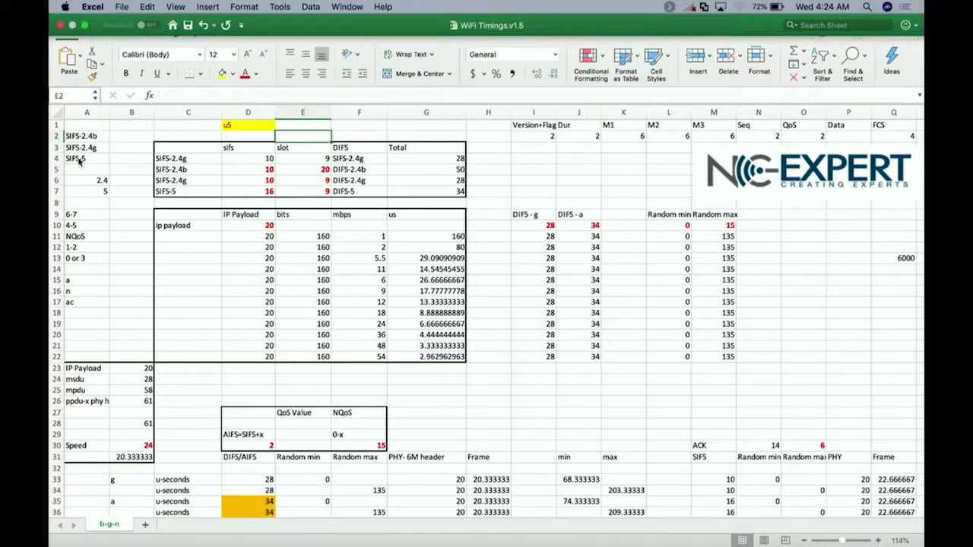
click(269, 225)
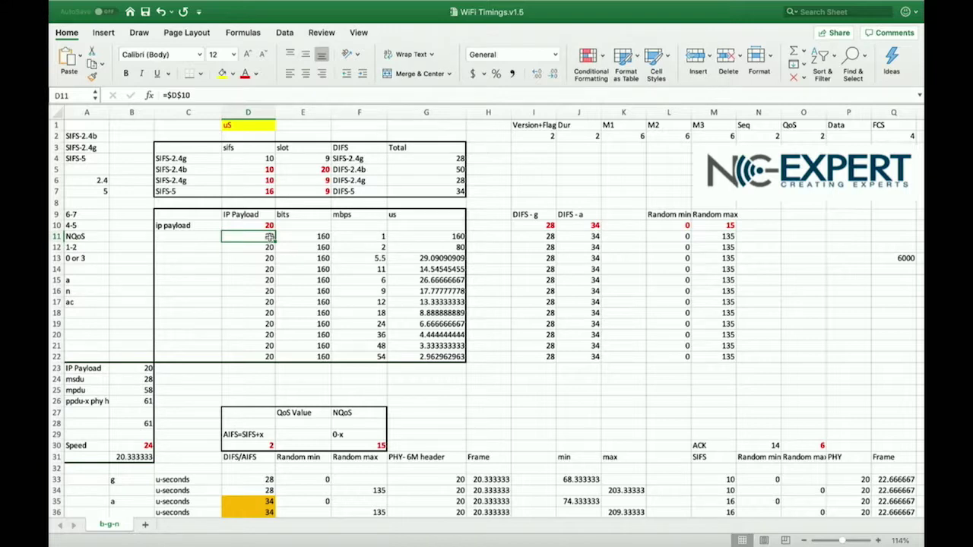
key(Right)
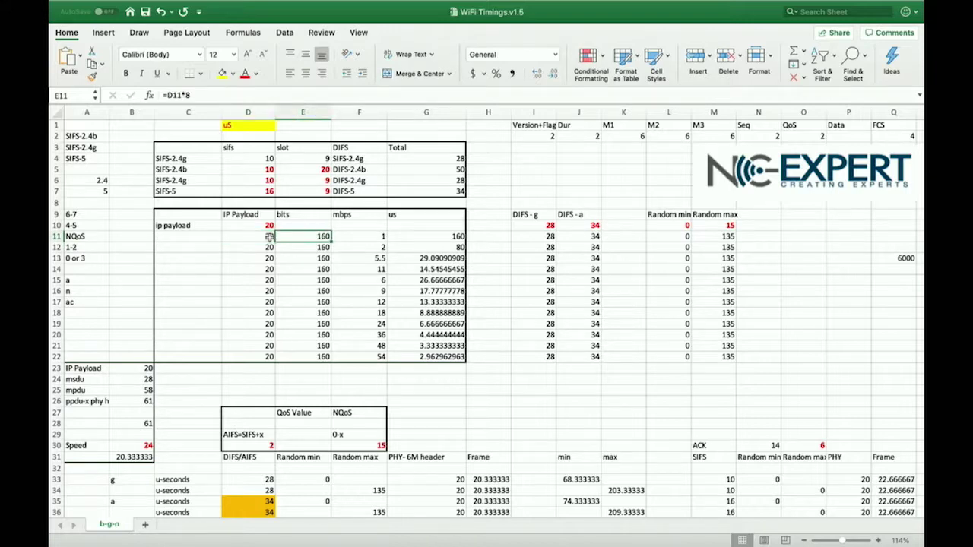
key(Right)
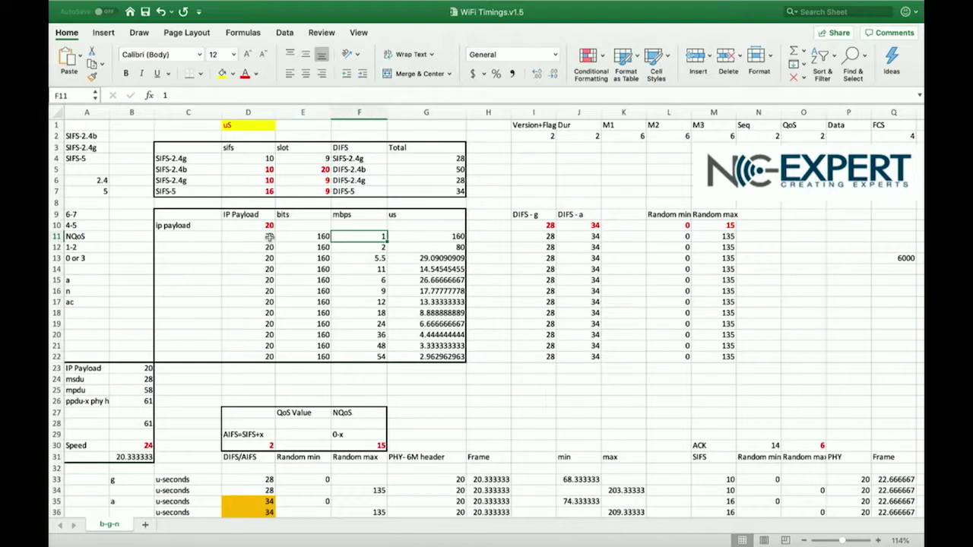
key(Right)
key(Down)
key(Down)
key(Down)
key(Down)
key(Down)
key(Down)
key(Down)
key(Down)
key(Down)
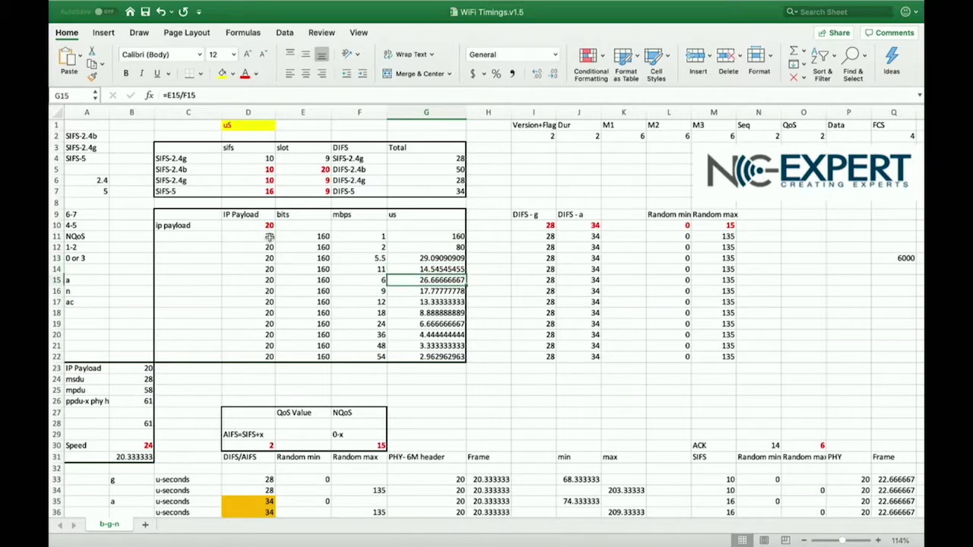
key(Down)
key(Down)
- Examine the IP Payload and msdu formulas in B23 and B24
key(Left)
key(Left)
key(Left)
key(Left)
key(Left)
key(Left)
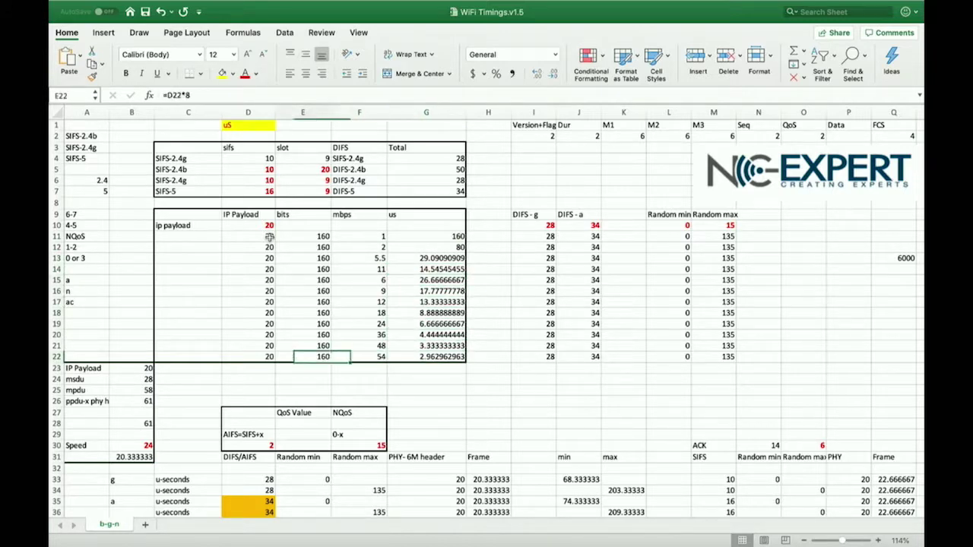
key(Down)
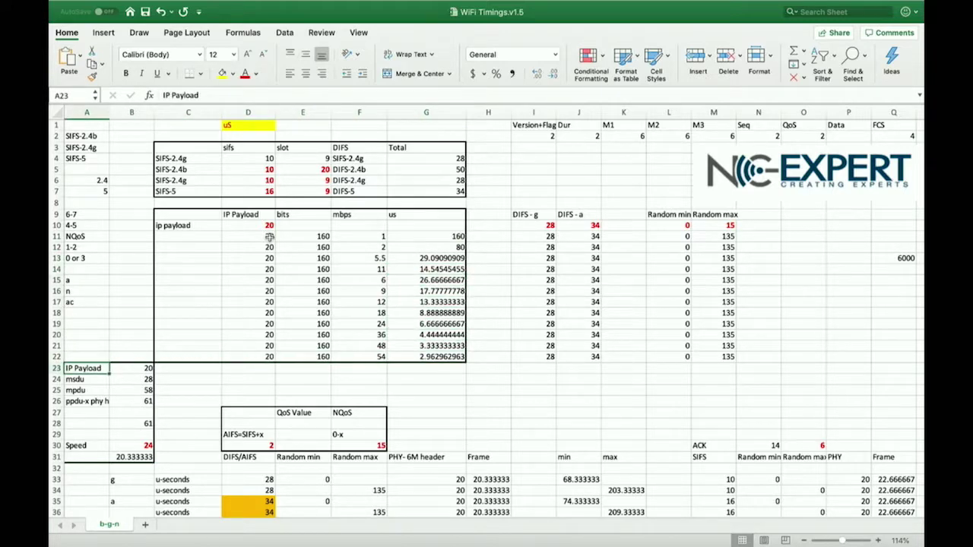
key(Right)
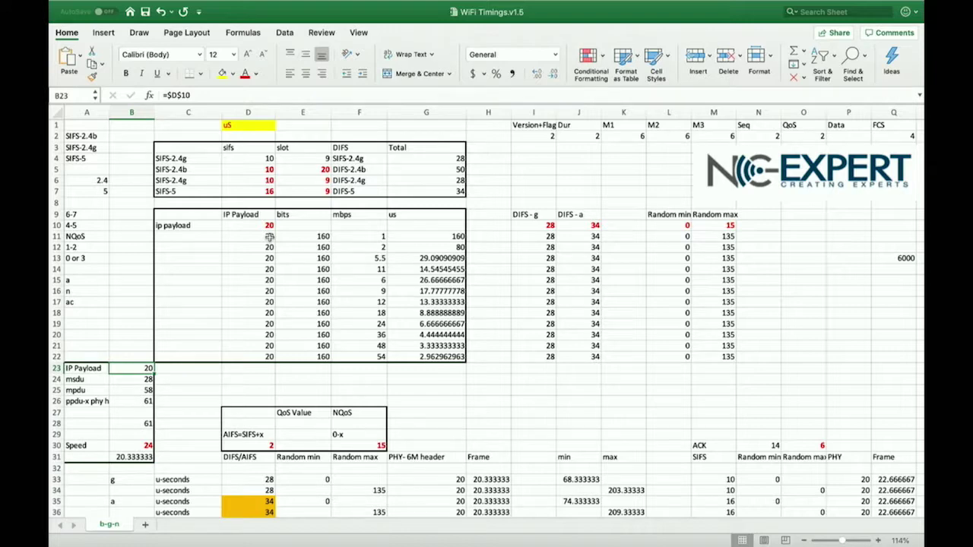
key(Down)
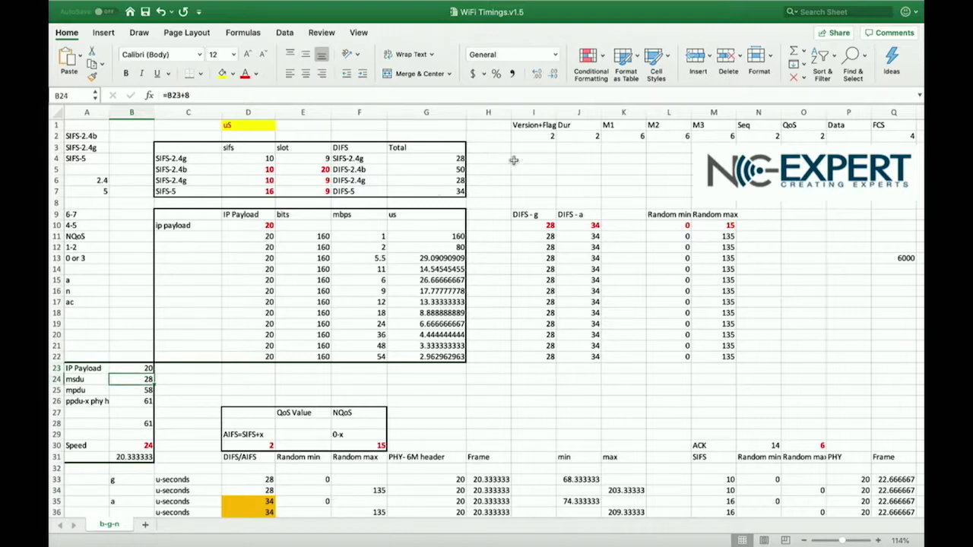
- Examine the frame header field sizes in row 2 from Version+Flag through FCS, including the sum formula in R2
double_click(541, 144)
click(547, 136)
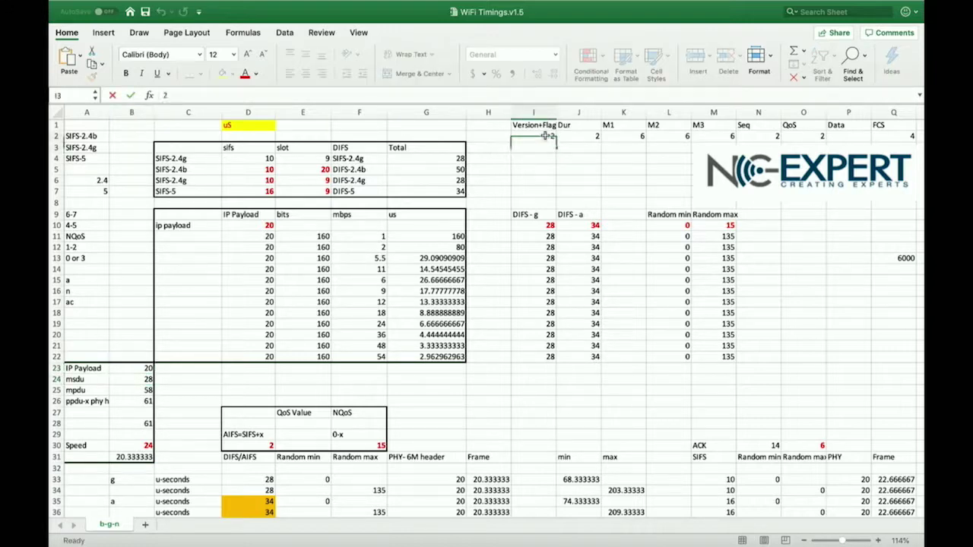
key(Right)
key(Right)
key(Right)
key(Right)
key(Right)
key(Right)
key(Right)
key(Right)
key(Right)
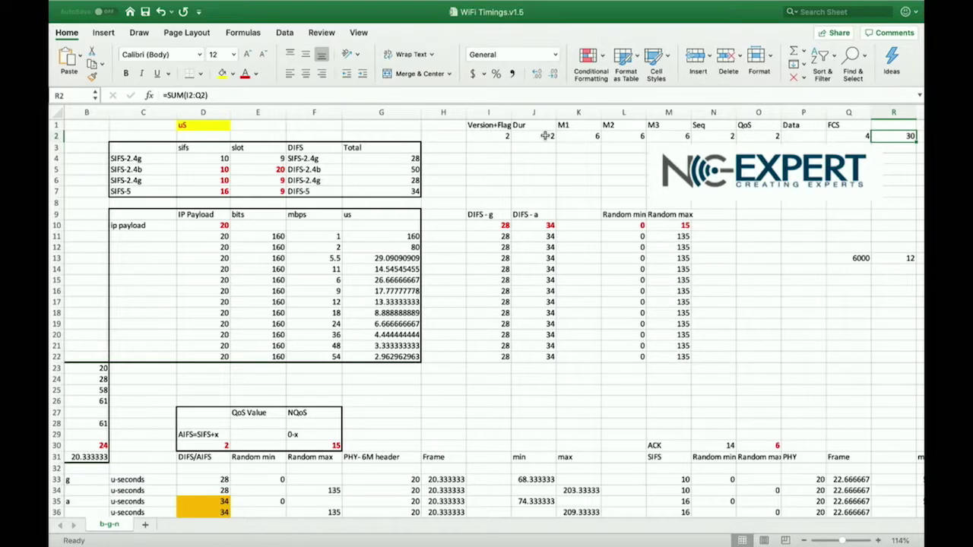
- Return to column B and examine the mpdu, ppdu, Speed and frame time cells from B25 to B31
key(Left)
key(Left)
key(Left)
key(Left)
key(Left)
key(Left)
key(Left)
key(Left)
key(Left)
key(Left)
key(Left)
key(Left)
key(Left)
key(Left)
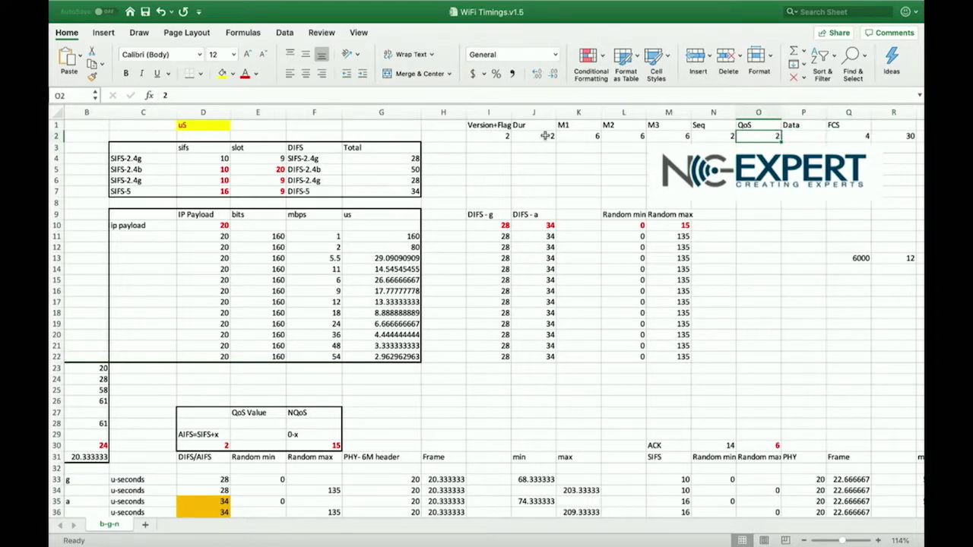
key(Left)
key(Left)
key(Left)
key(Down)
key(Down)
key(Down)
key(Down)
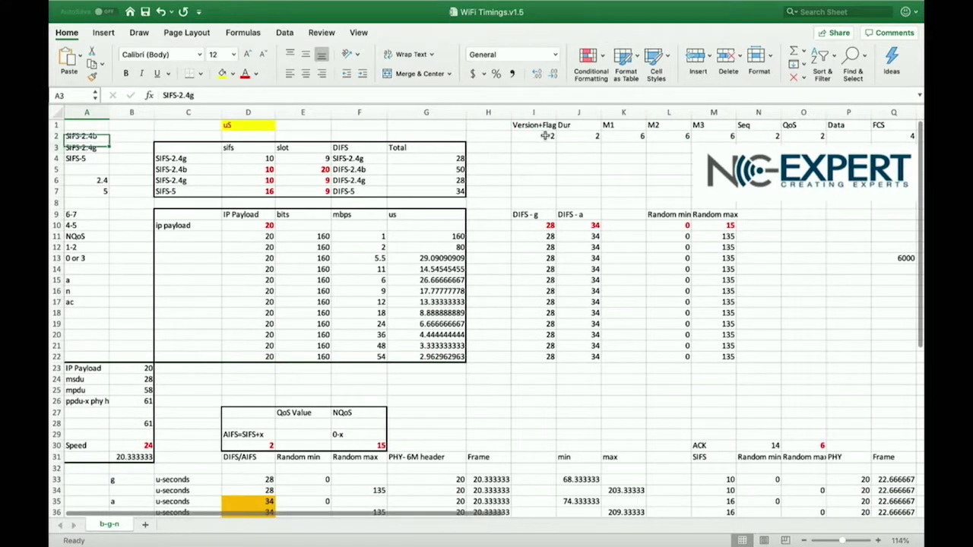
key(Down)
key(Down)
key(Down)
key(Down)
key(Down)
key(Down)
key(Down)
key(Down)
key(Down)
key(Down)
key(Down)
key(Down)
key(Down)
key(Down)
key(Down)
key(Down)
key(Down)
key(Down)
key(Down)
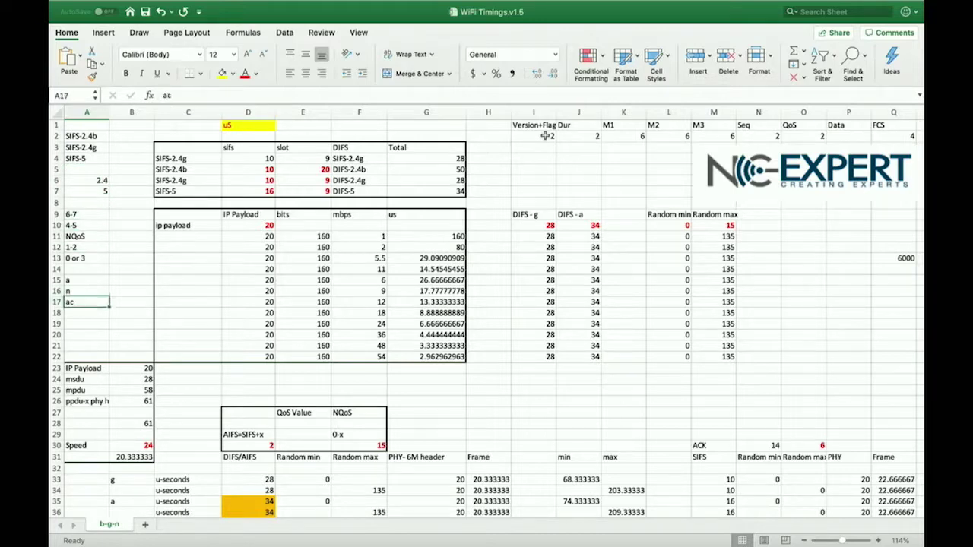
key(Right)
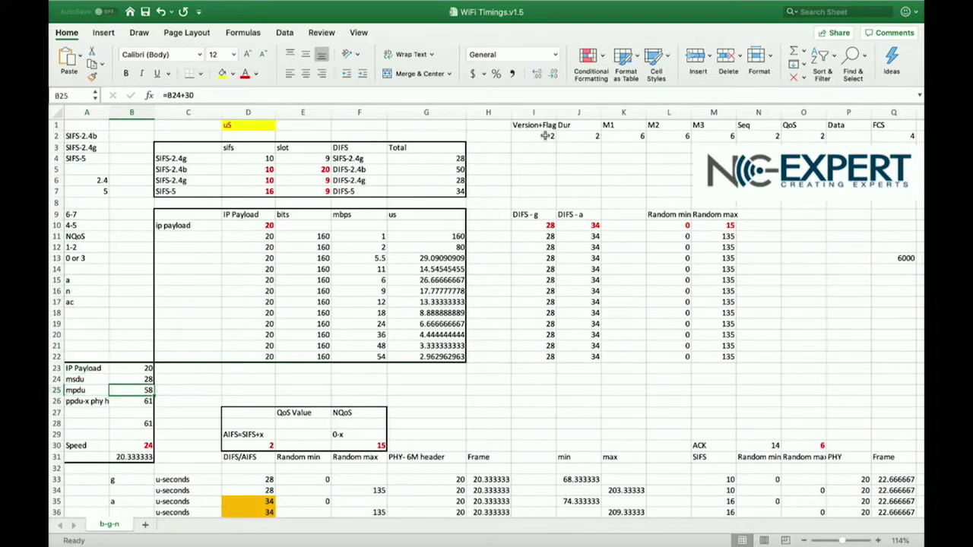
key(Down)
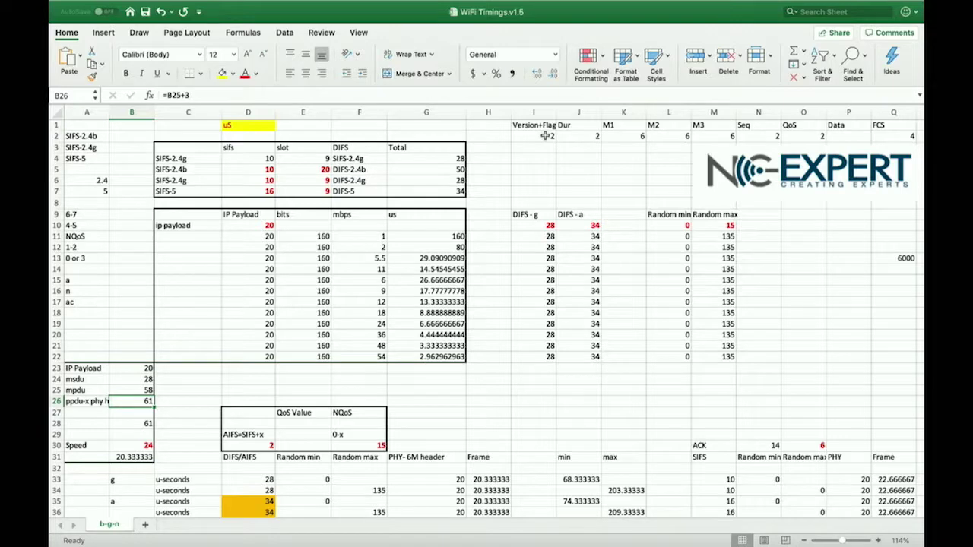
key(Down)
key(Down)
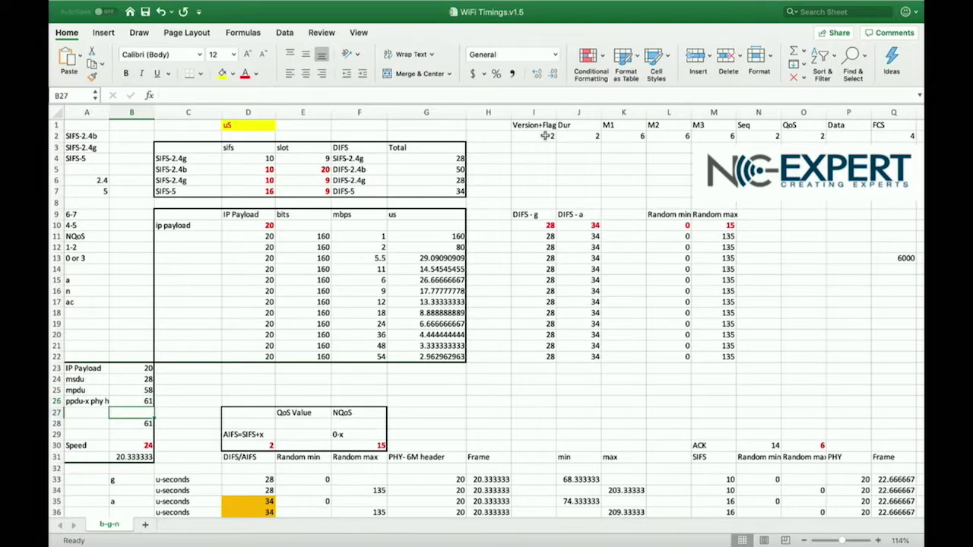
key(Down)
key(Down)
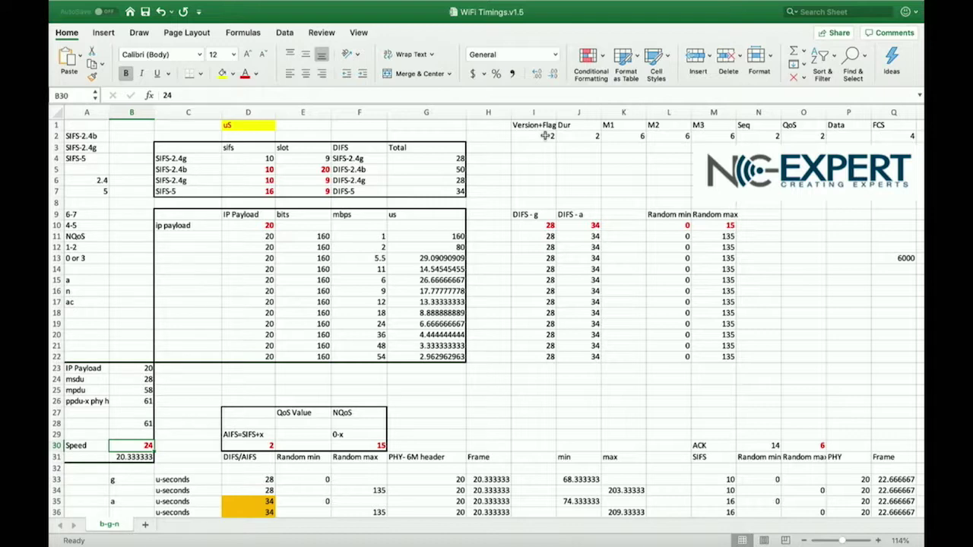
key(Down)
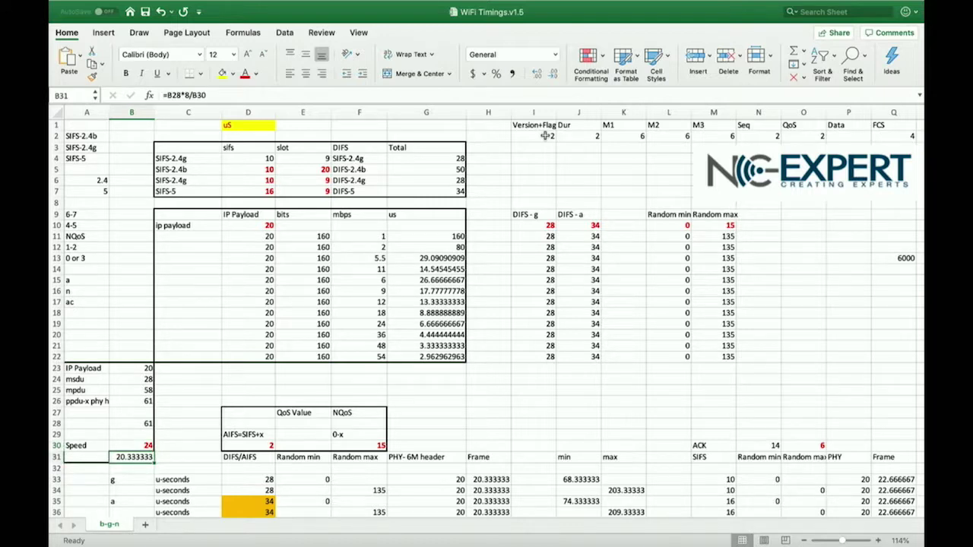
- Examine the DIFS/AIFS and Random min formulas for the g timing in D33 and E33
key(Down)
key(Down)
key(Down)
key(Down)
key(Down)
key(Down)
key(Down)
key(Down)
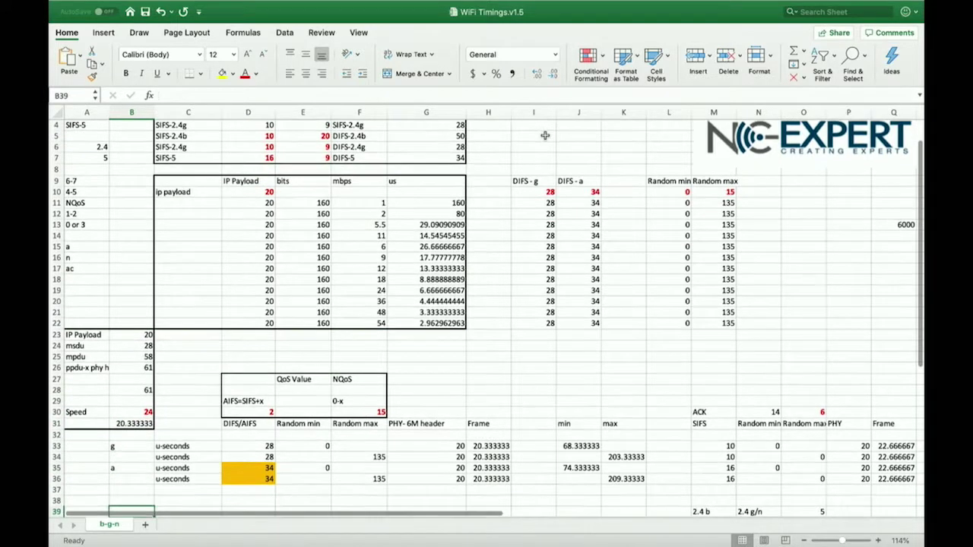
key(Up)
key(Up)
key(Up)
key(Up)
key(Up)
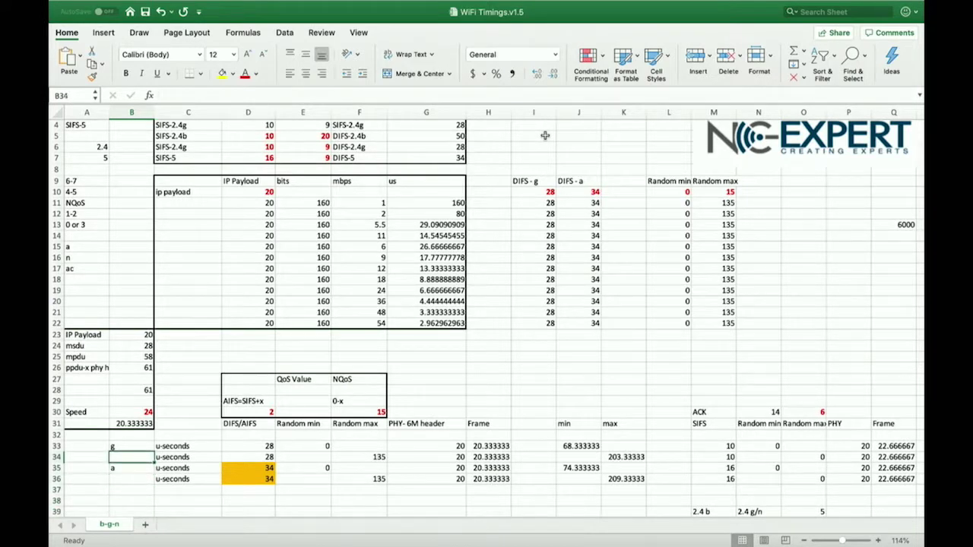
key(Down)
key(Up)
key(Up)
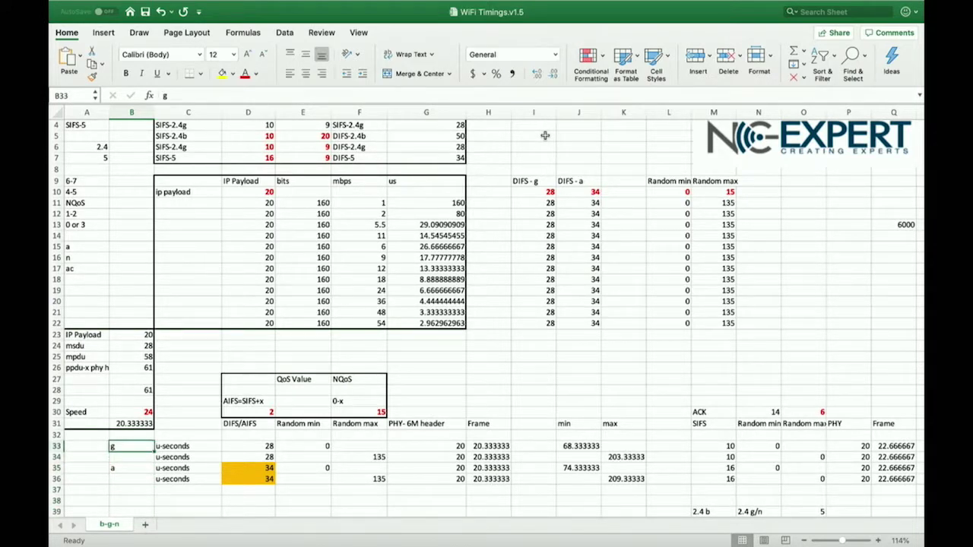
key(Right)
key(Right)
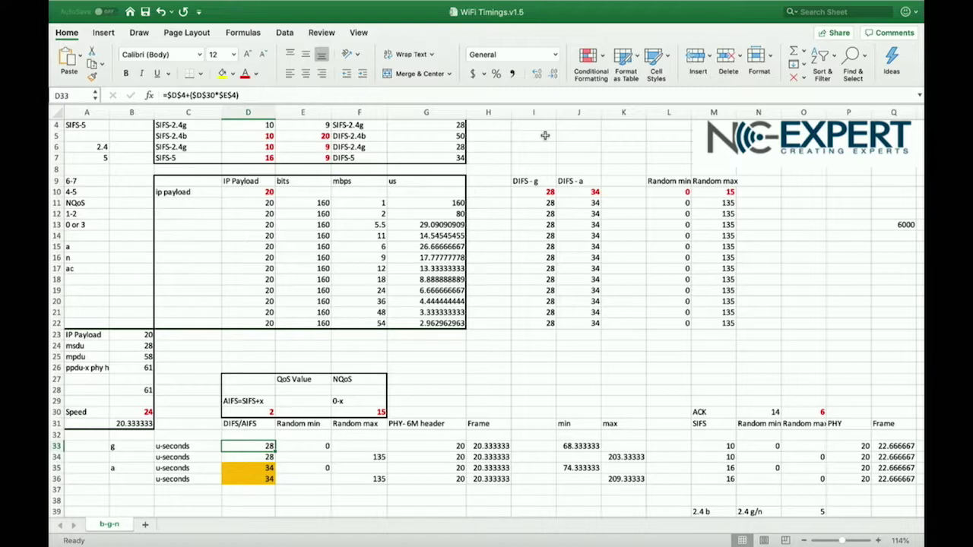
key(Right)
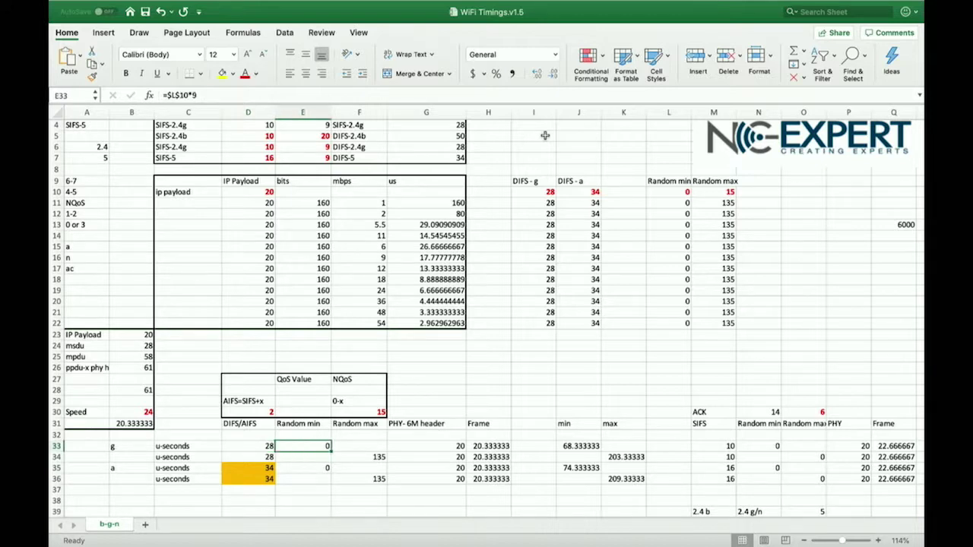
- Switch the QoS Value in F27 to 6-7 and return it to NQoS
key(Up)
key(Up)
key(Up)
key(Up)
key(Up)
key(Up)
key(Right)
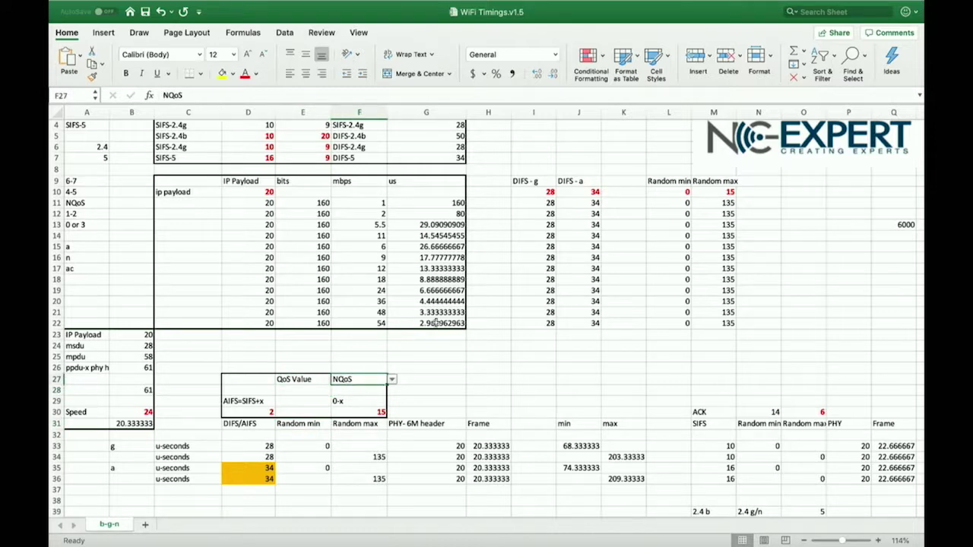
click(392, 380)
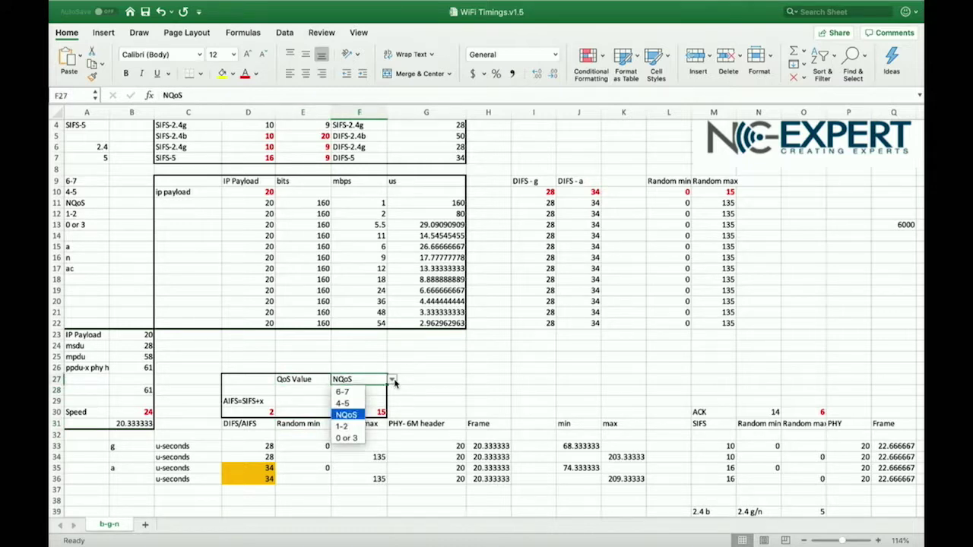
click(359, 392)
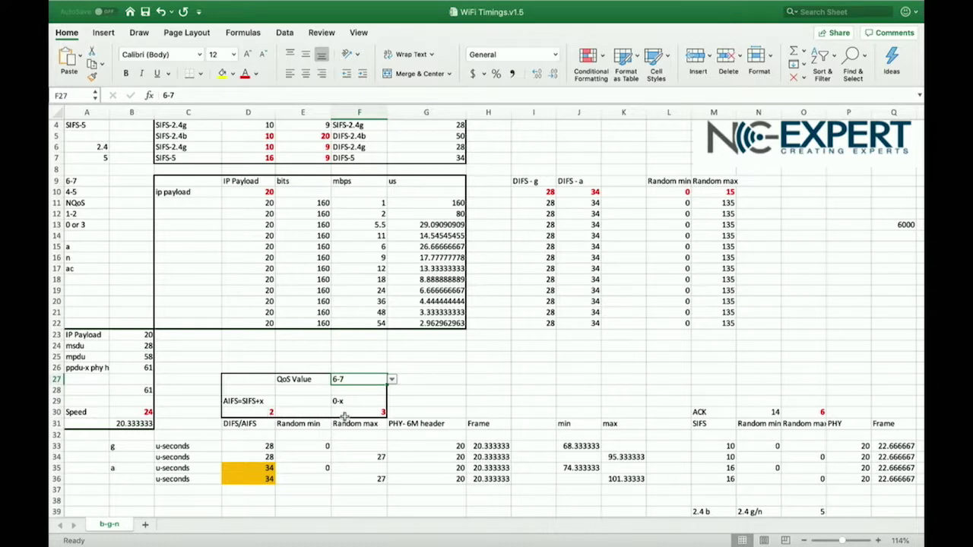
click(391, 380)
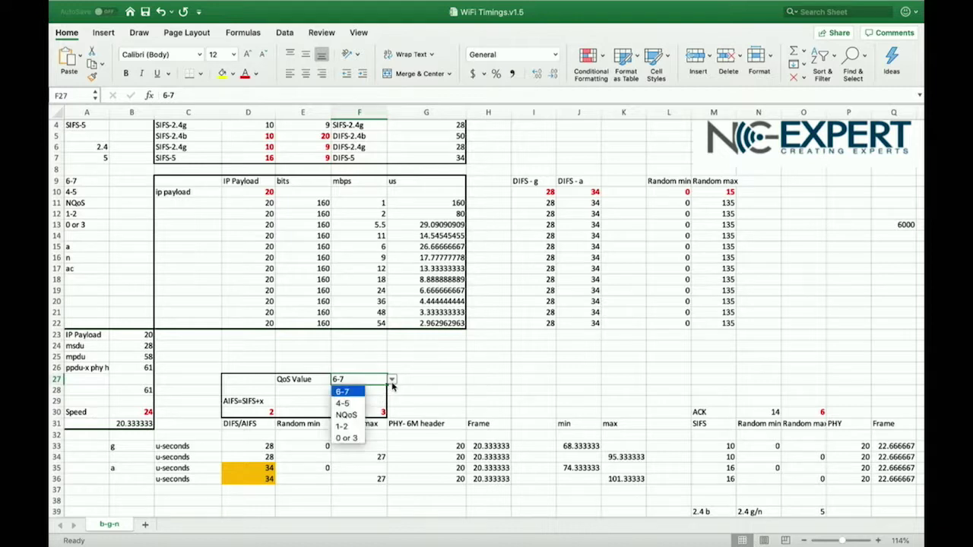
click(360, 414)
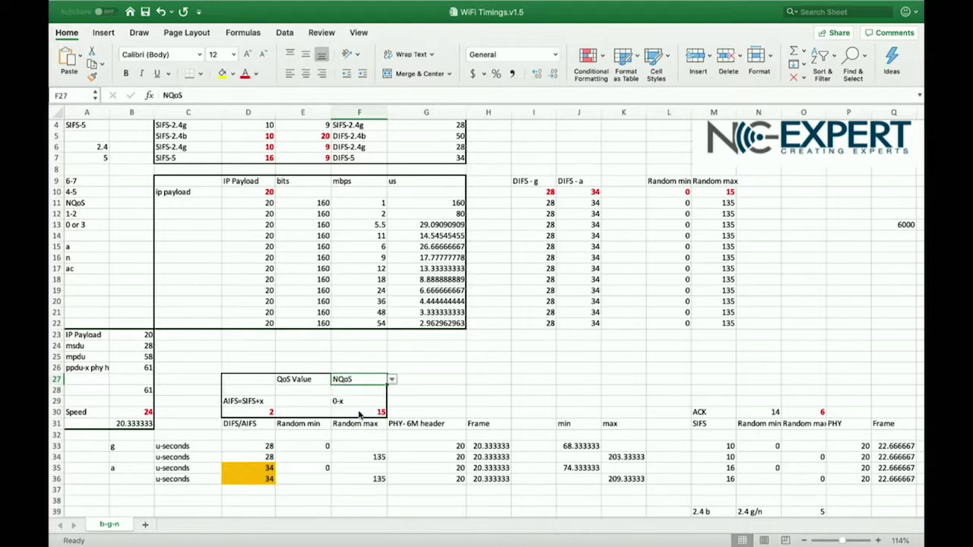
- Examine the g timing's Random min, Random max, PHY header and Frame cells, through to the max sum formula in K34
click(315, 446)
click(360, 458)
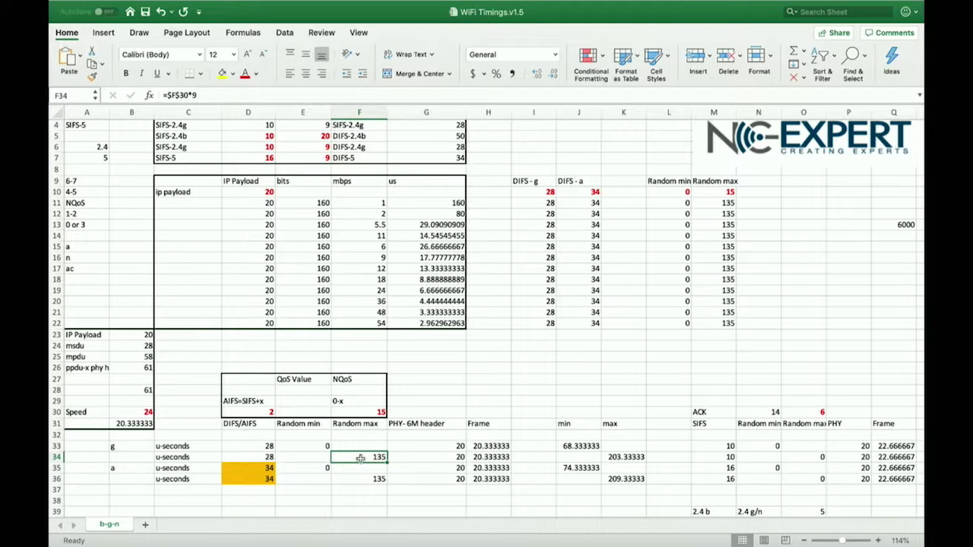
key(Right)
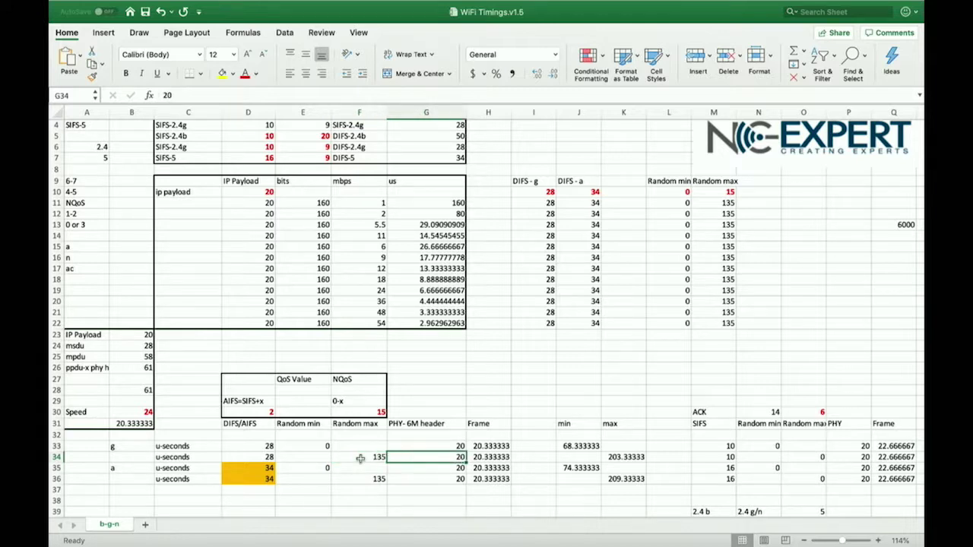
key(Right)
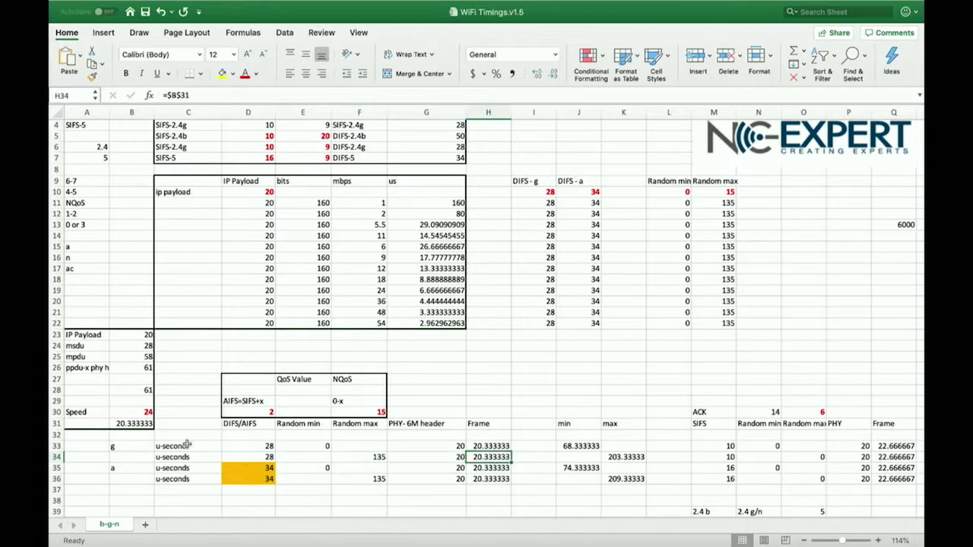
click(580, 447)
key(Right)
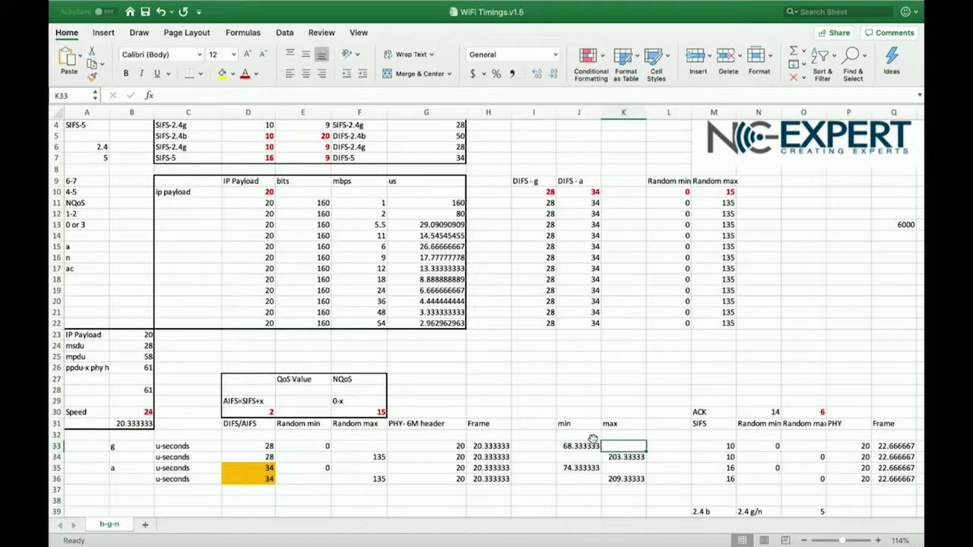
key(Down)
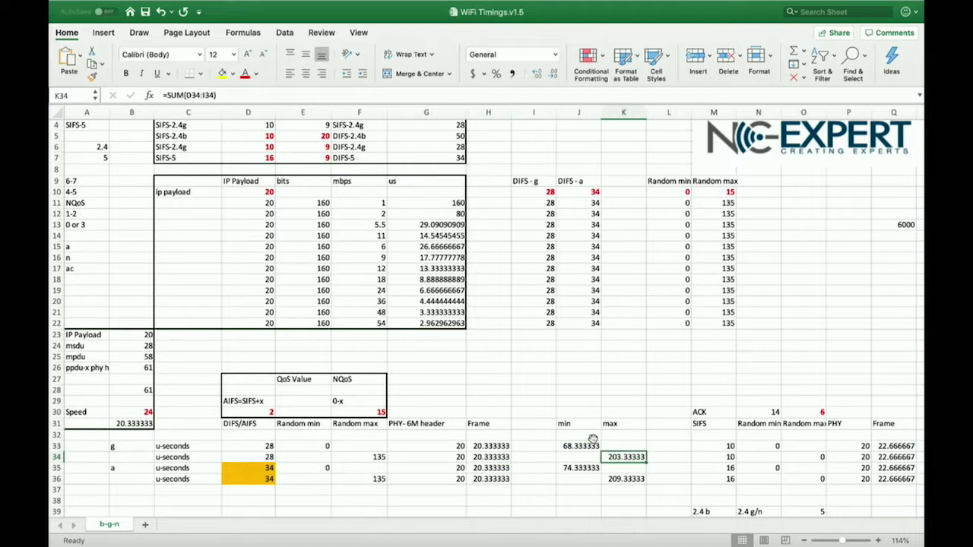
- Examine the ACK section's SIFS, Random min, Random max and PHY cells in row 34
key(Right)
key(Right)
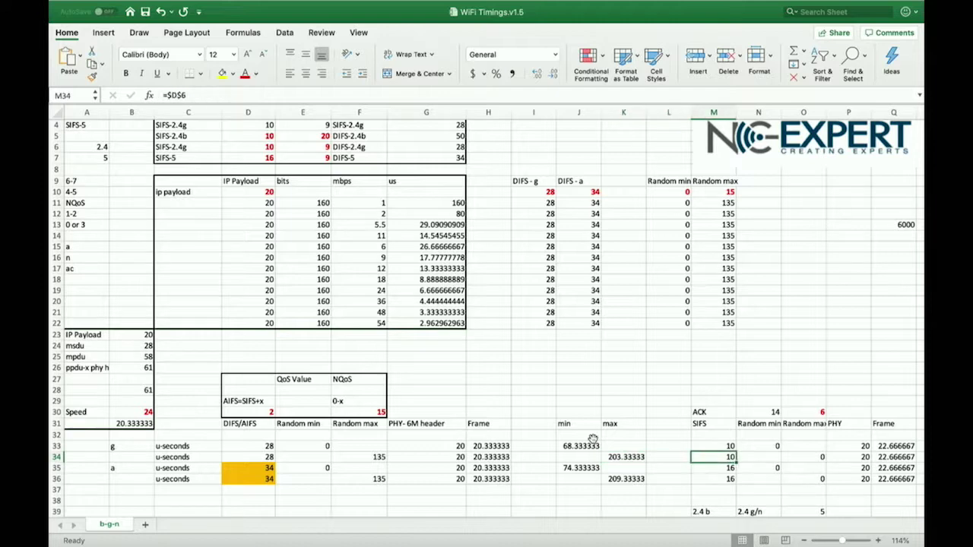
key(Right)
key(Right)
key(Right)
key(Right)
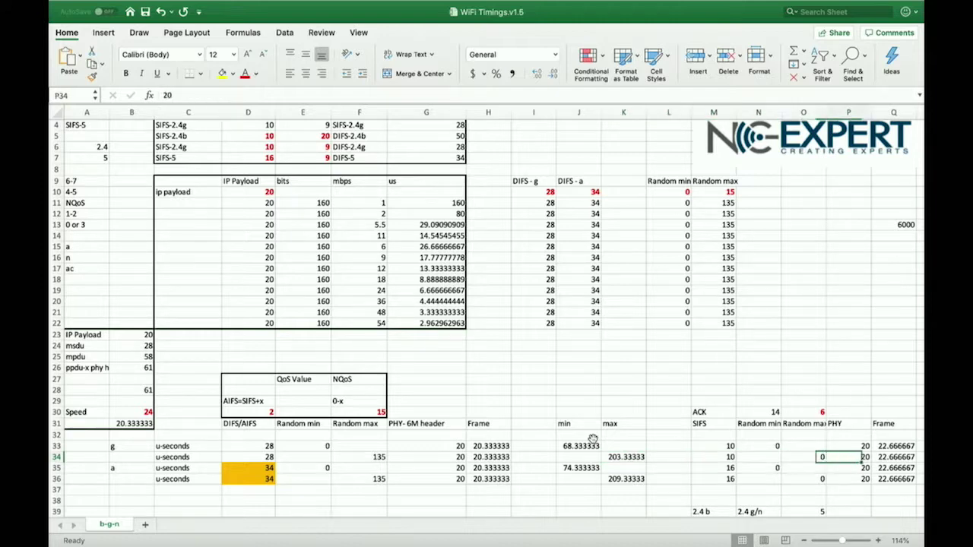
key(Left)
key(Left)
key(Left)
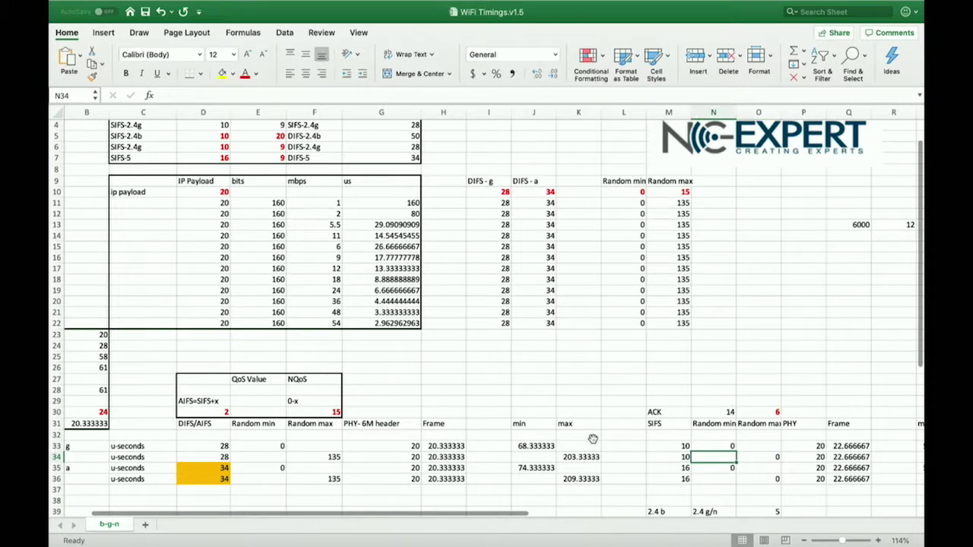
key(Right)
key(Right)
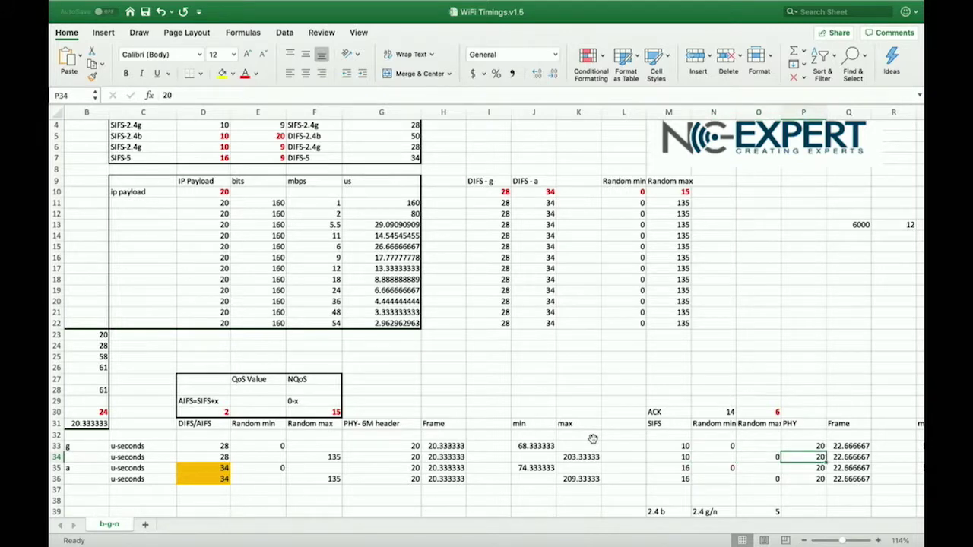
- Examine the ACK frame time and its min and max, plus the Total min and Total max formulas in V33 and W34
key(Up)
key(Right)
key(Right)
key(Right)
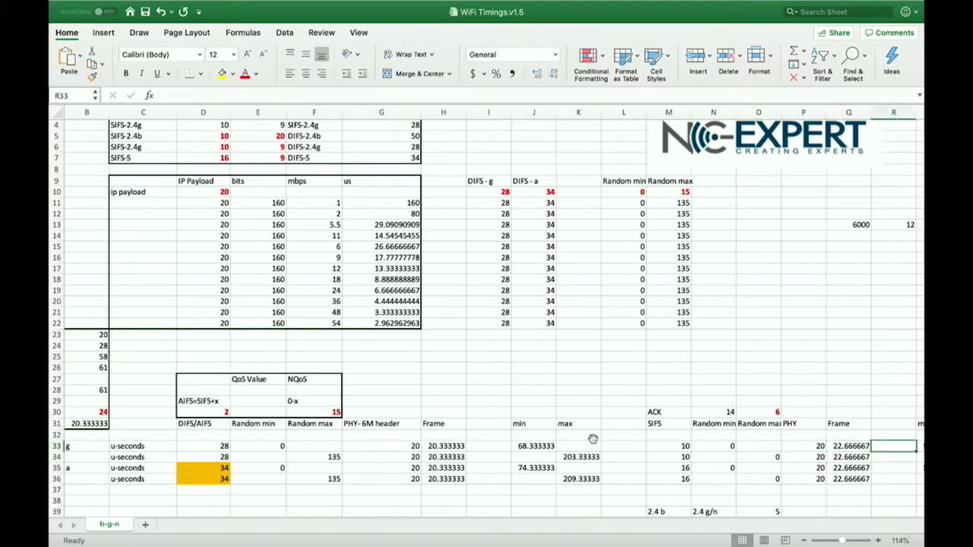
key(Right)
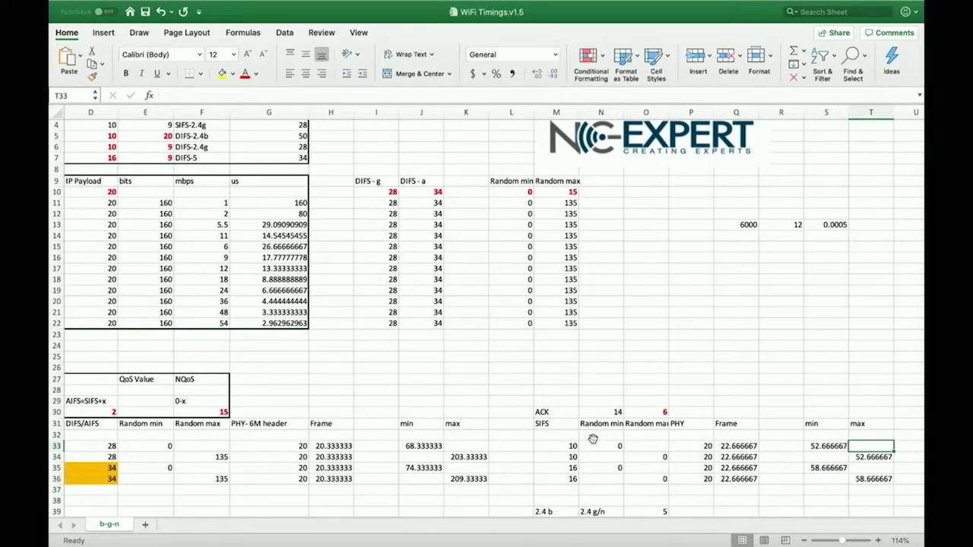
key(Right)
key(Right)
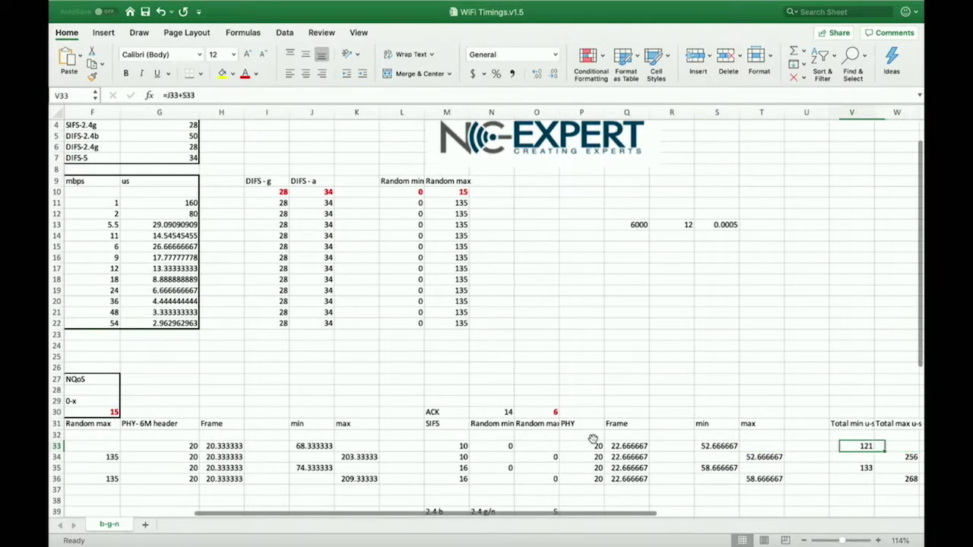
key(Right)
key(Down)
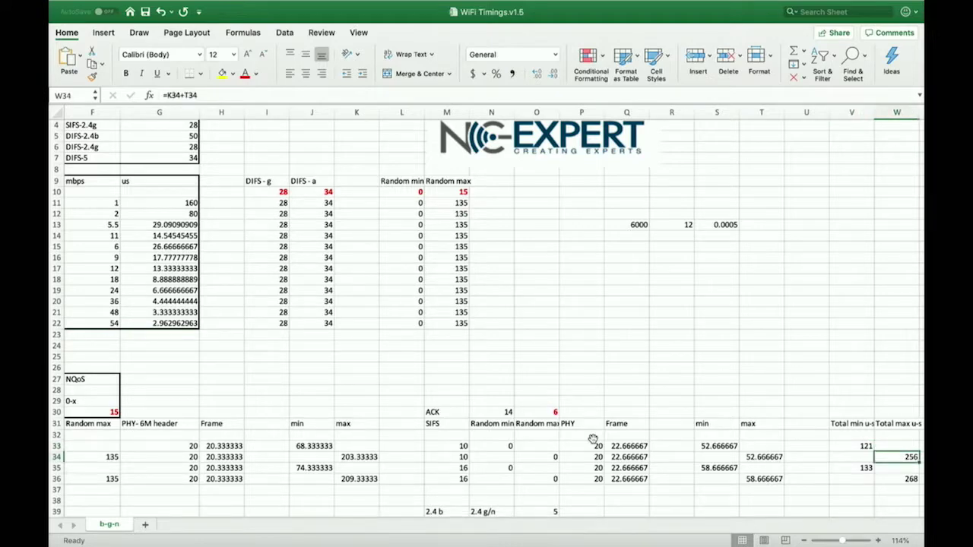
key(Right)
key(Right)
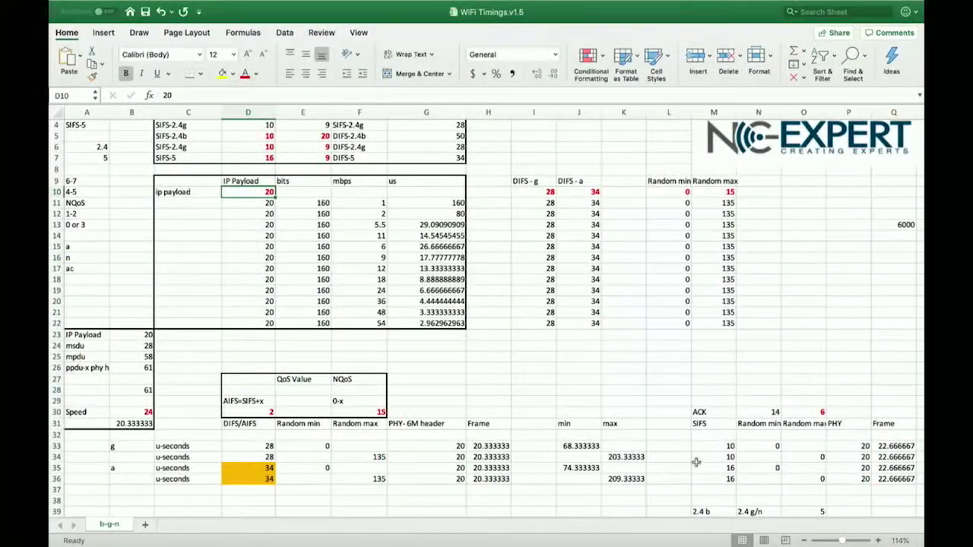
- Review the Total min and Total max values in V33:W36 for the 20-byte IP payload
scroll(696, 462, down, 5)
scroll(696, 462, right, 8)
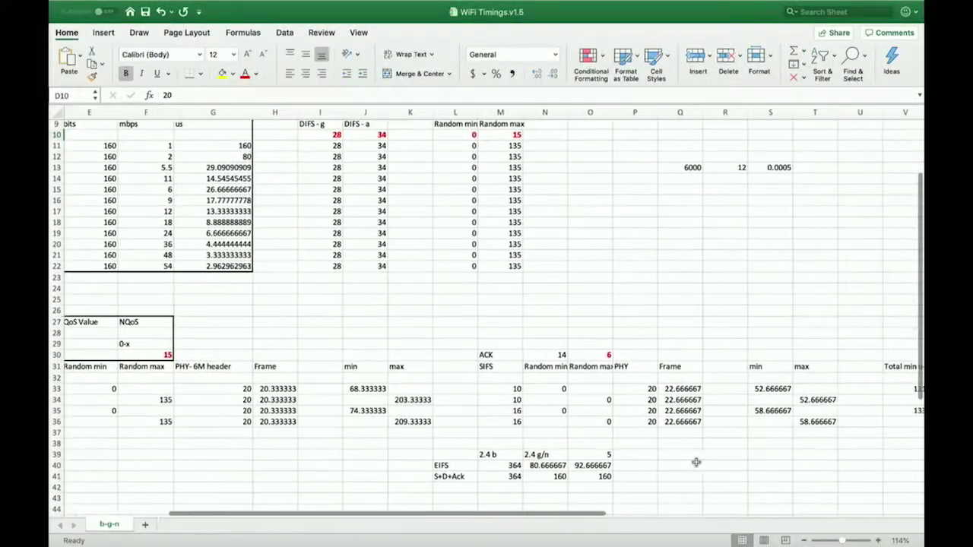
scroll(696, 462, right, 2)
scroll(696, 462, down, 1)
right_click(696, 463)
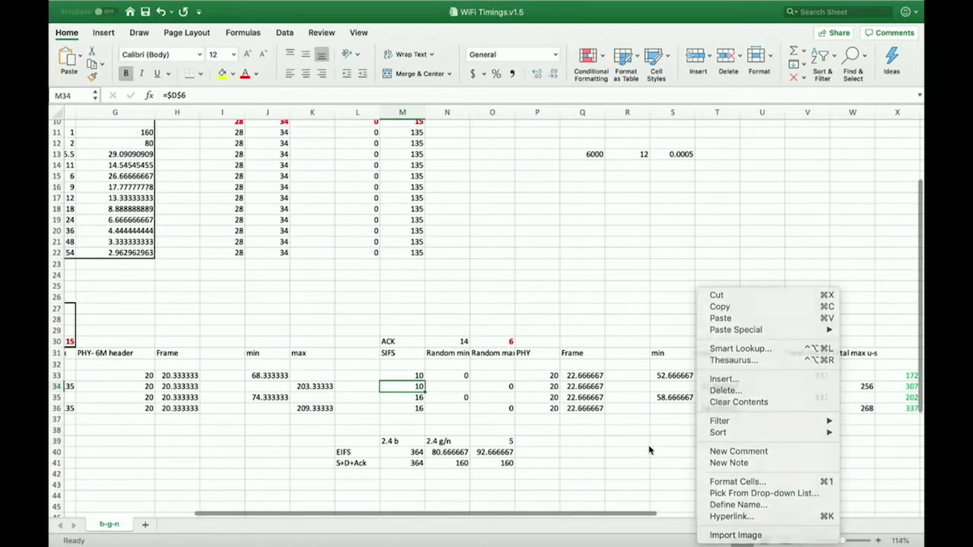
key(Escape)
click(808, 385)
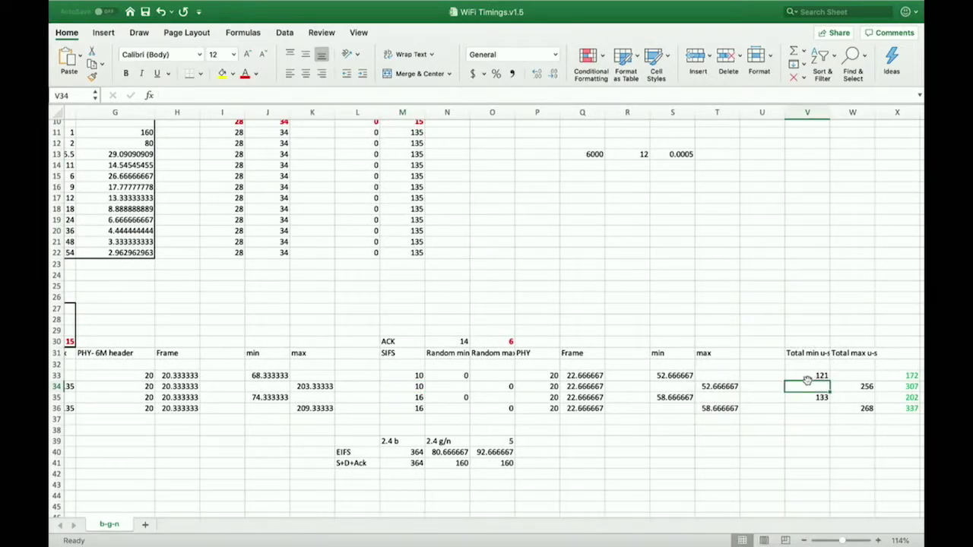
- Set the IP Payload in D10 to 200 and check the Total min and Total max airtime
scroll(626, 398, up, 9)
scroll(625, 397, left, 3)
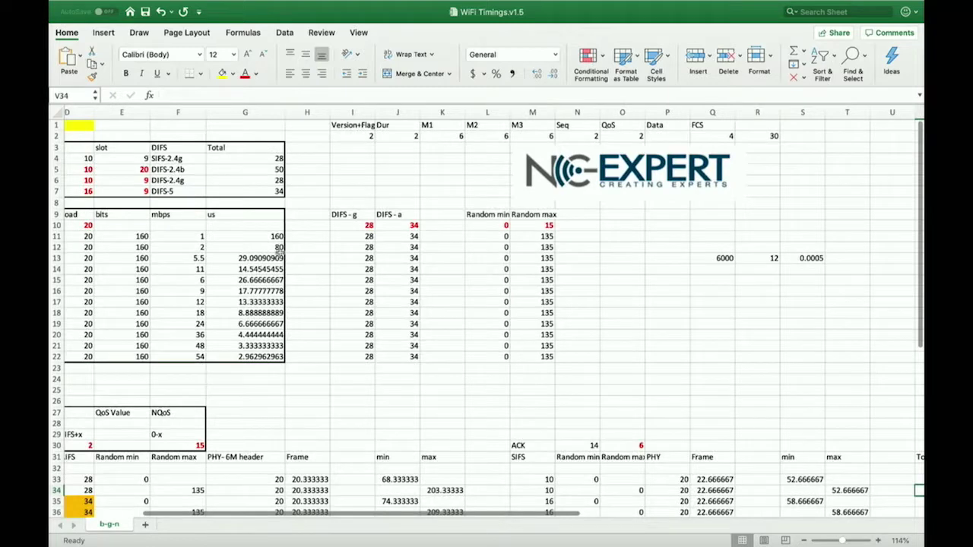
click(85, 225)
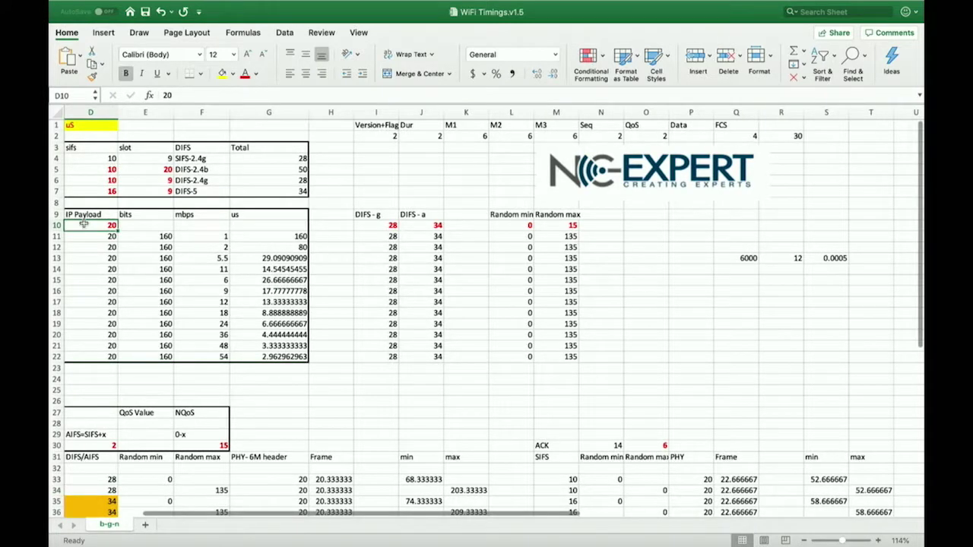
double_click(84, 224)
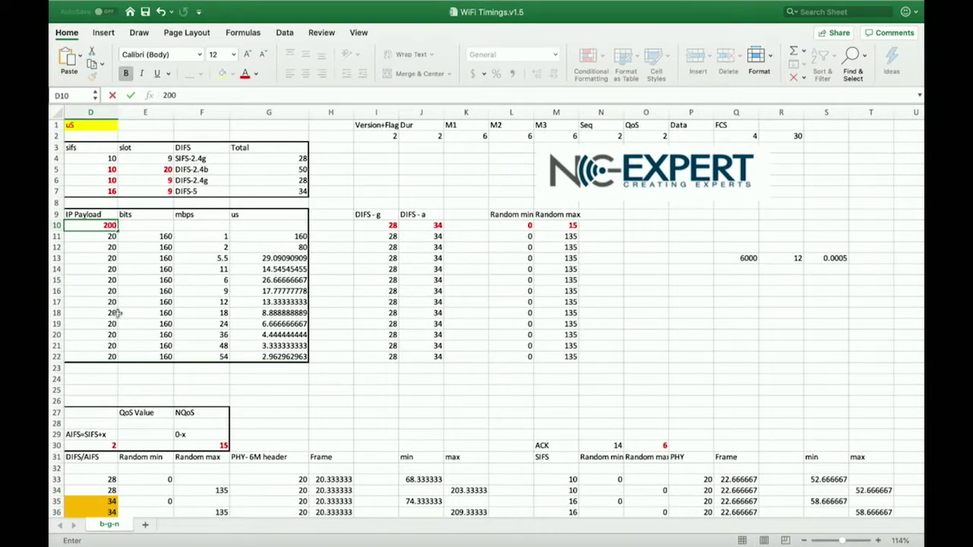
click(114, 375)
scroll(114, 377, down, 10)
scroll(114, 377, left, 3)
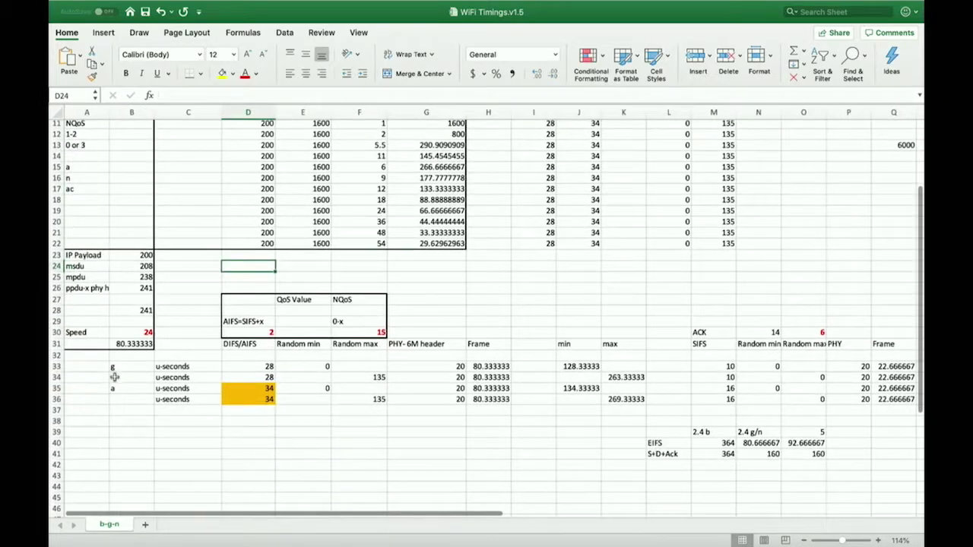
scroll(114, 377, right, 6)
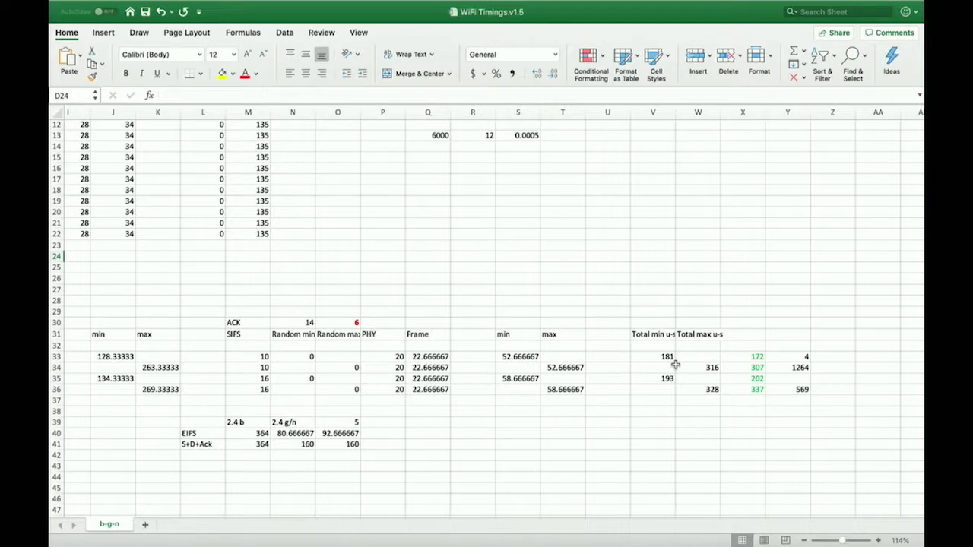
- Set the IP Payload in D10 to 2000 and check the Total min and Total max airtime
scroll(675, 365, left, 6)
scroll(675, 365, up, 3)
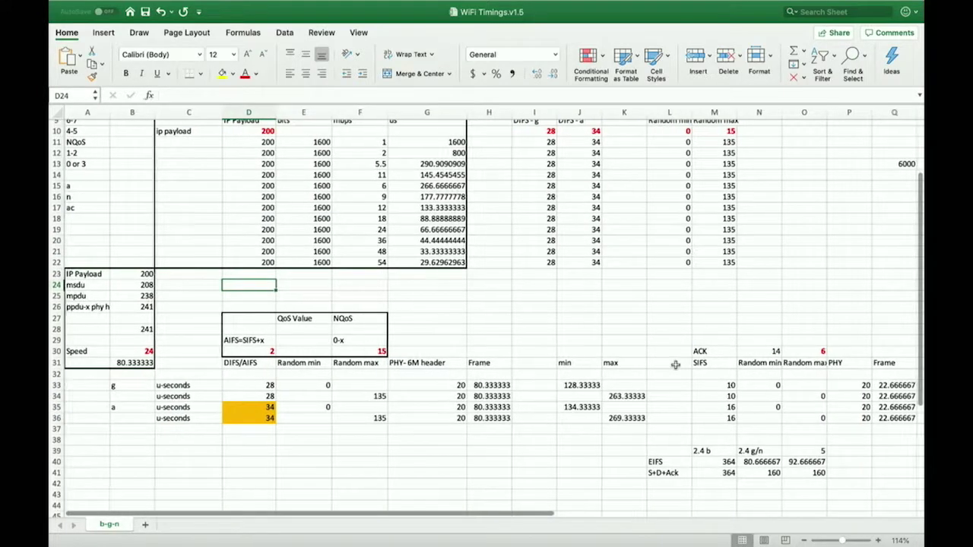
scroll(403, 309, up, 4)
right_click(403, 311)
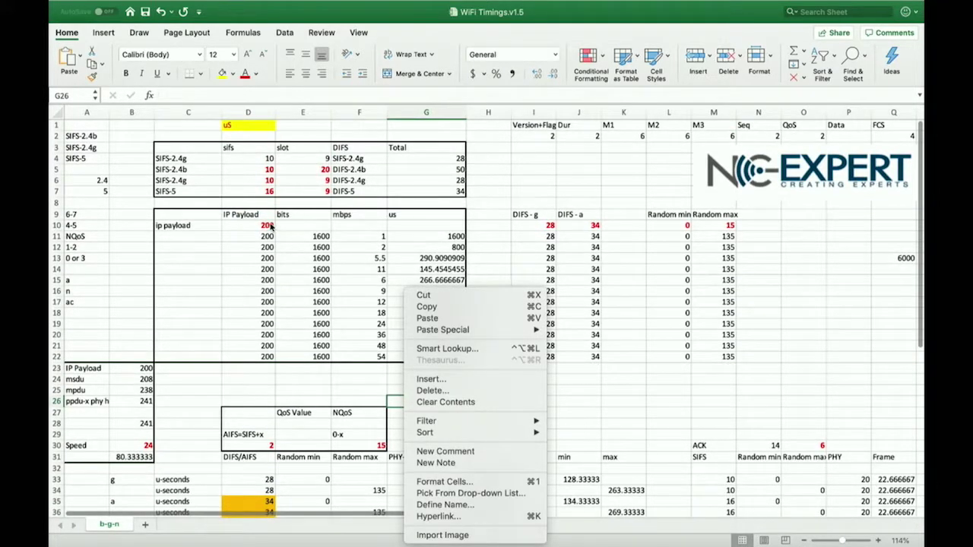
key(Escape)
click(263, 227)
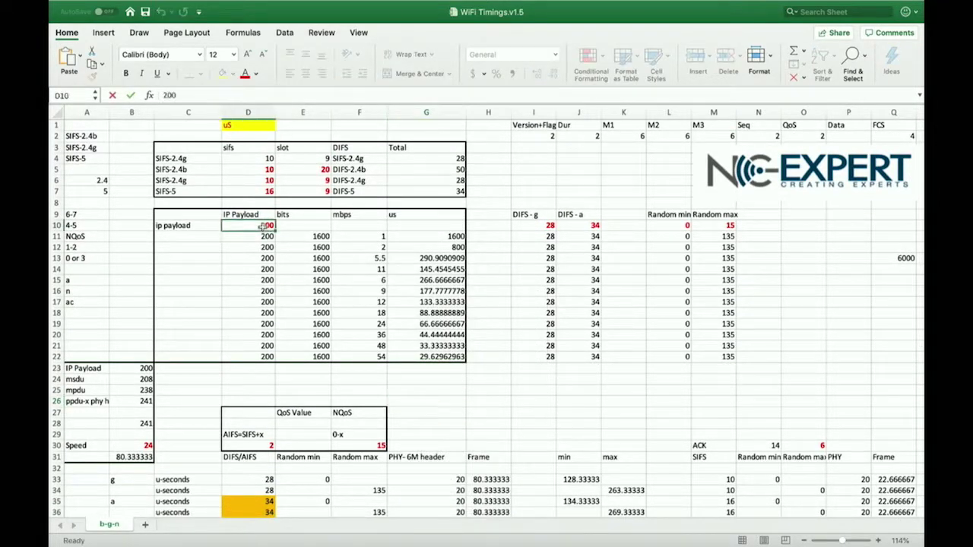
text(0)
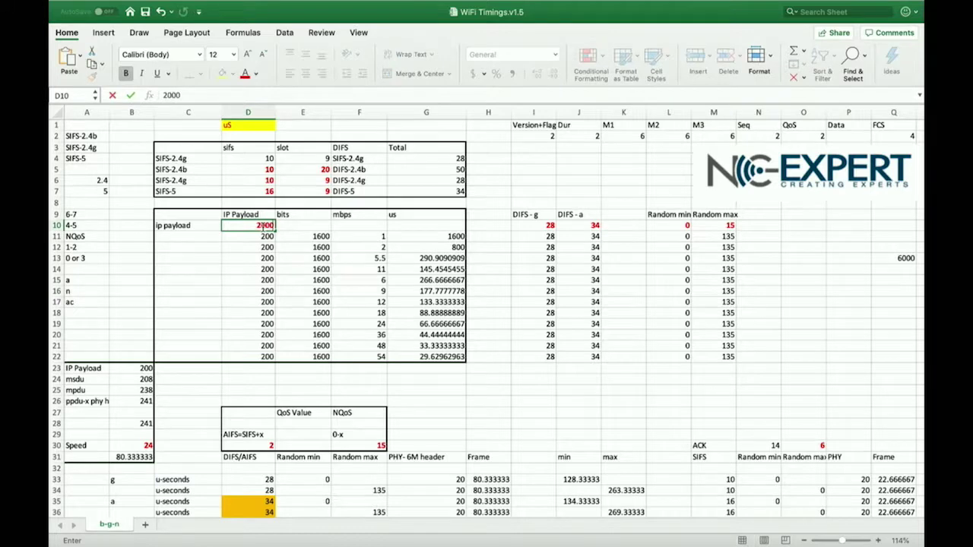
key(Return)
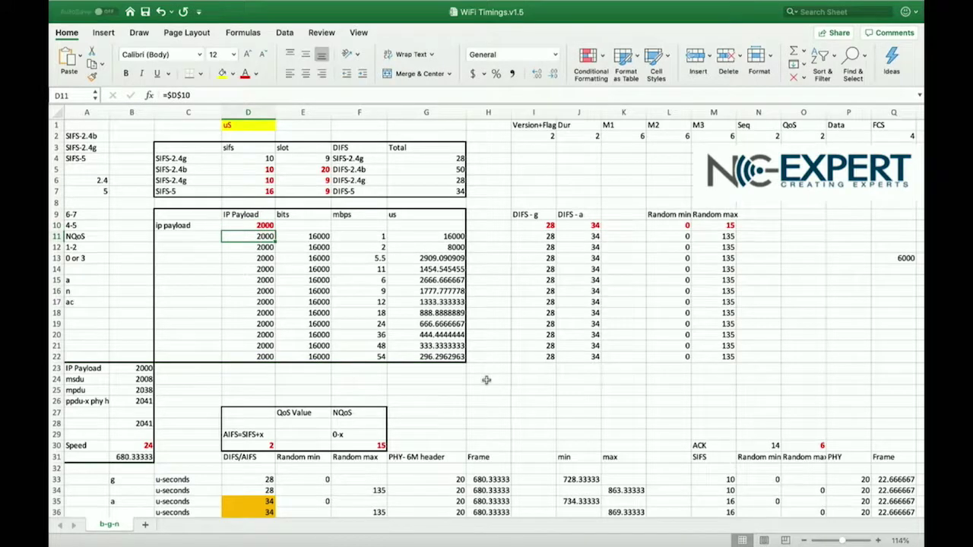
scroll(486, 379, down, 5)
scroll(487, 379, right, 8)
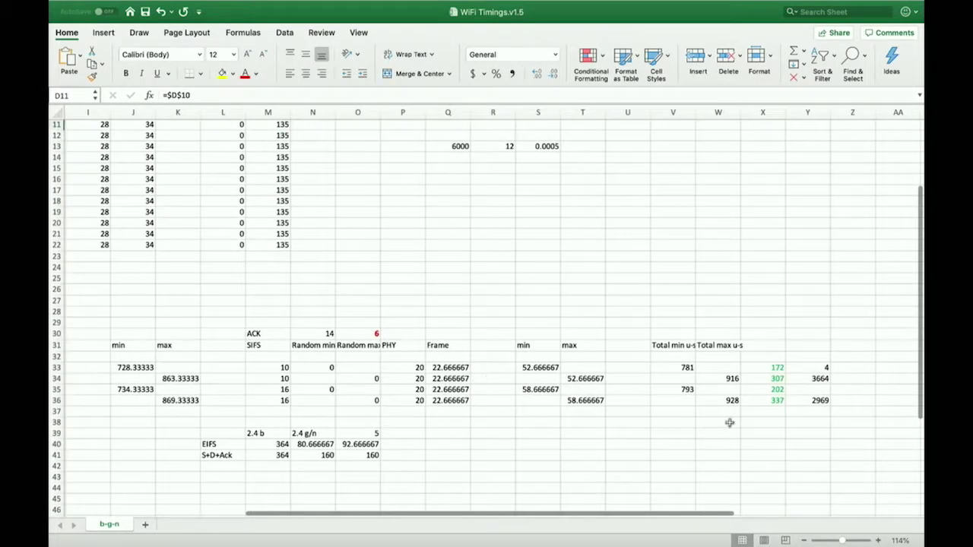
- Set the IP Payload in D10 to 20000
scroll(690, 372, up, 2)
scroll(690, 372, left, 2)
scroll(690, 372, up, 4)
scroll(690, 373, left, 3)
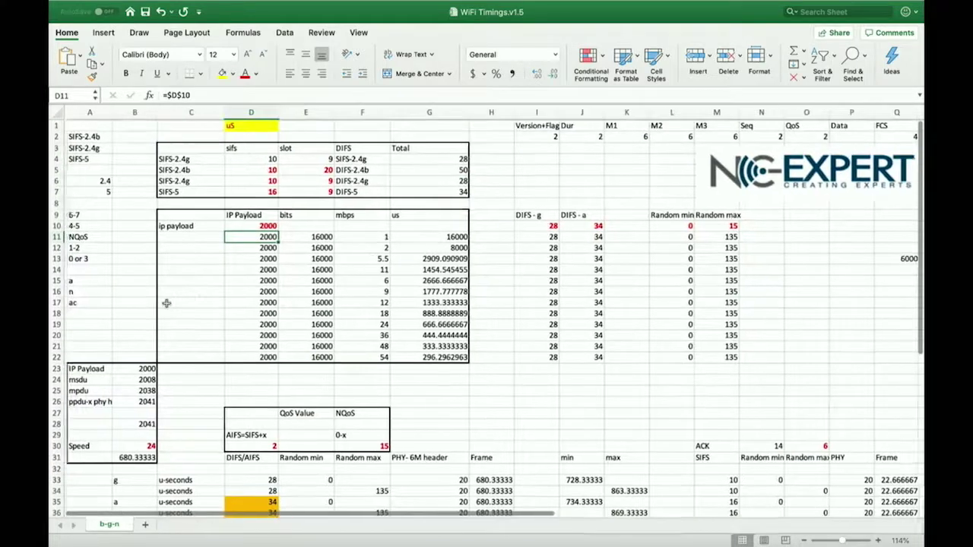
click(269, 226)
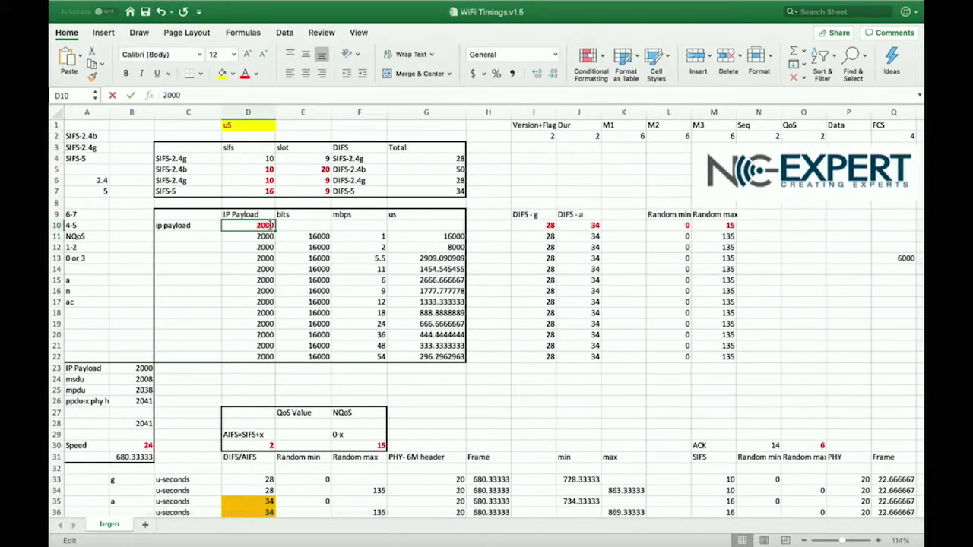
double_click(270, 226)
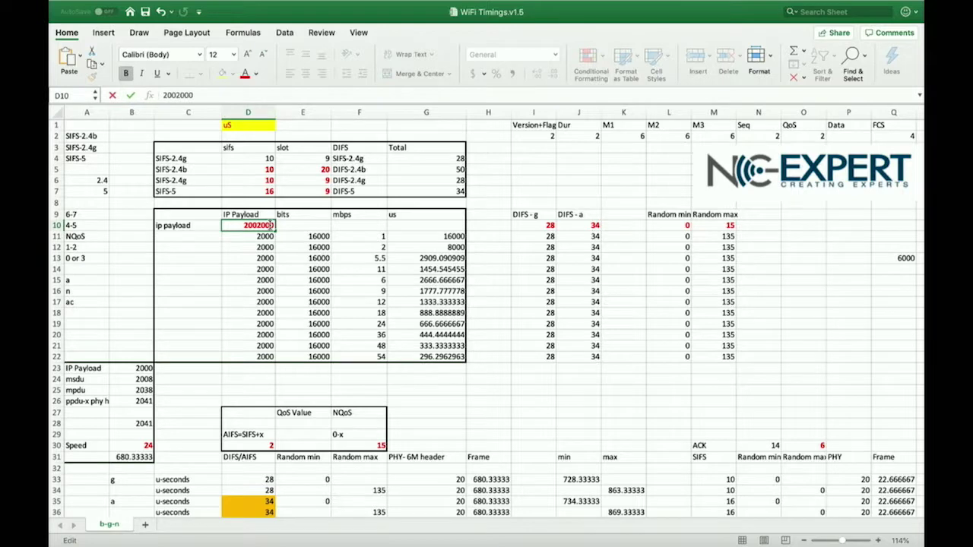
key(BackSpace)
key(BackSpace)
text(0)
key(Return)
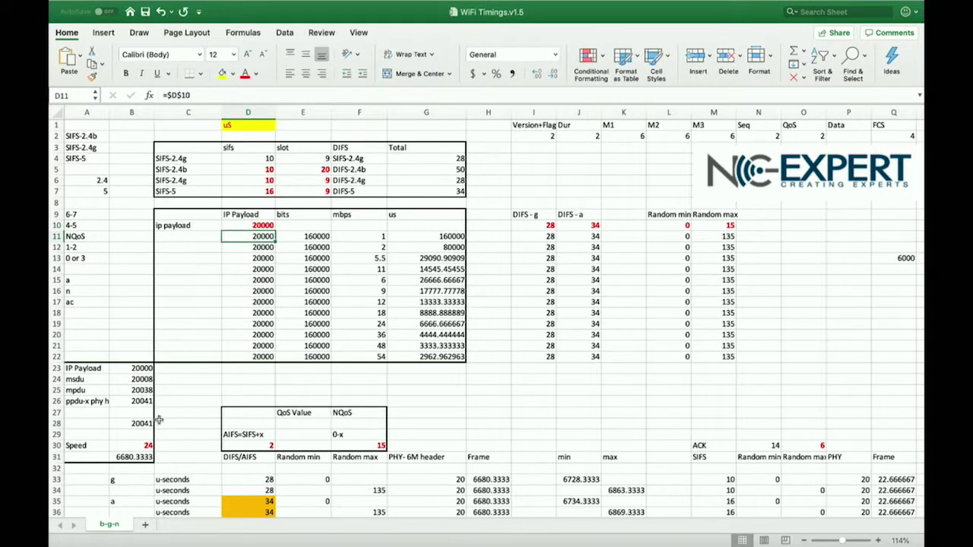
- Set the Speed in B30 to 866 and check the Total min and Total max airtime
click(145, 445)
text(866)
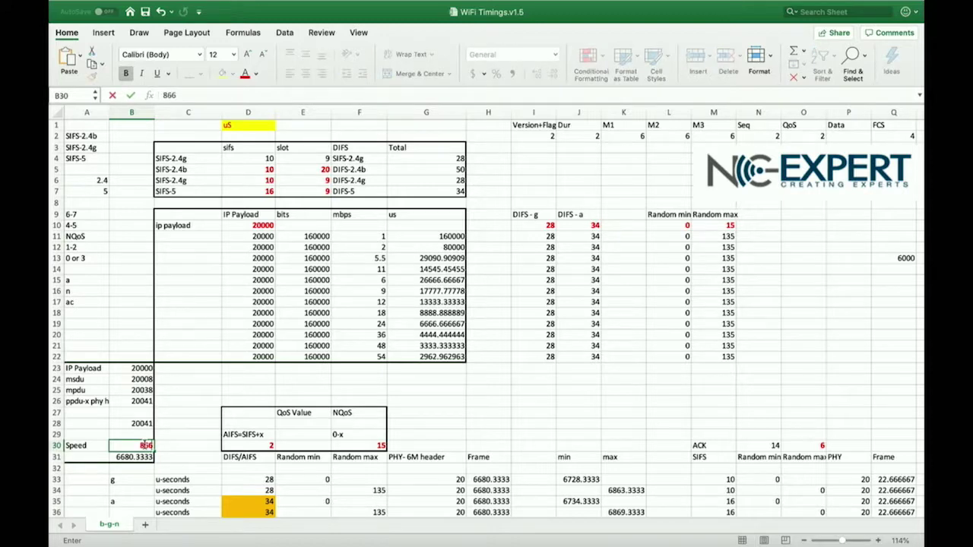
key(Return)
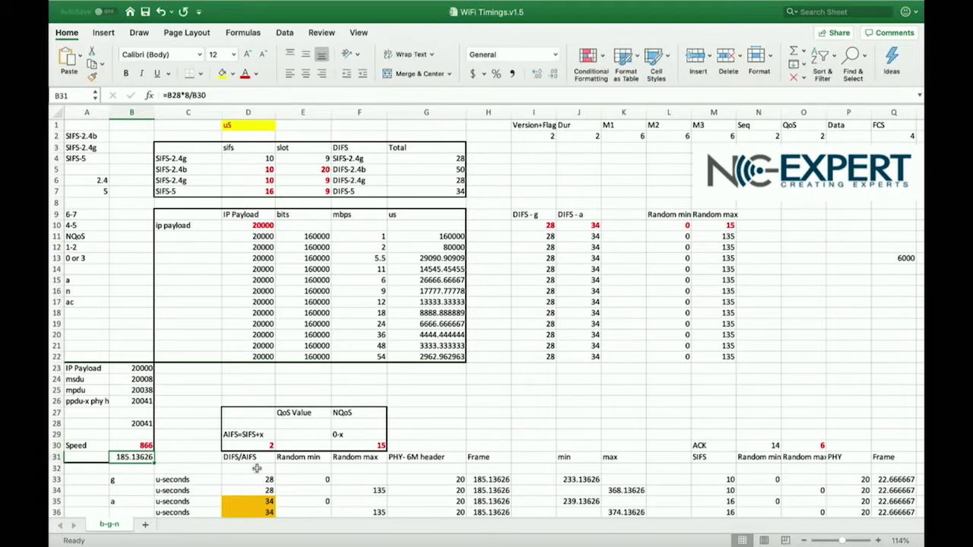
scroll(256, 468, down, 3)
scroll(256, 468, right, 4)
scroll(257, 468, right, 3)
scroll(257, 468, down, 2)
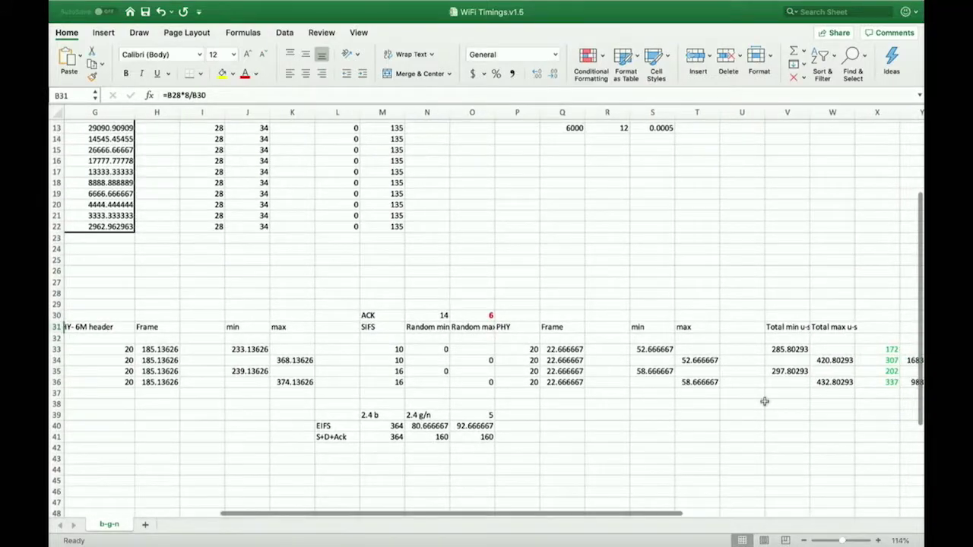
- Set the IP Payload in D10 to 1, then check the frame time in B31 and the Total min and Total max airtime
click(756, 358)
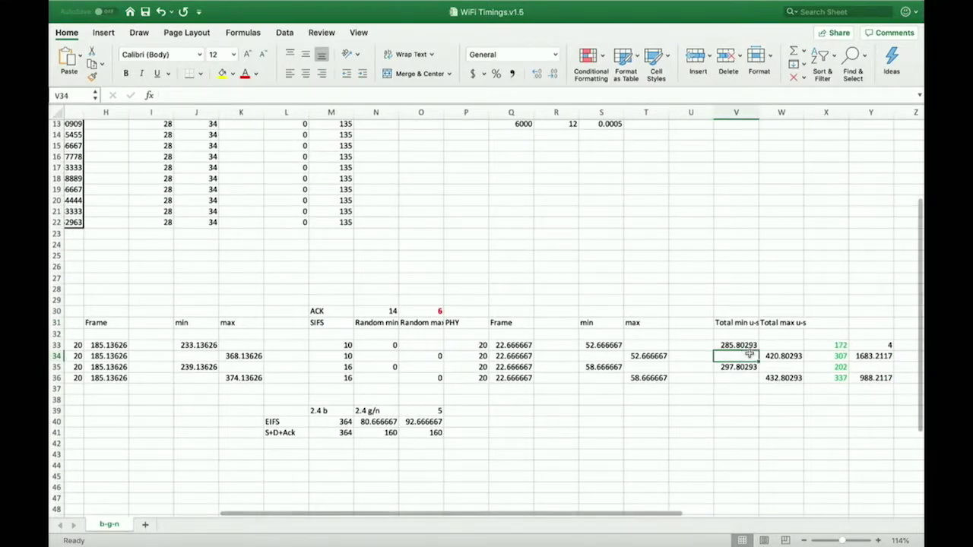
scroll(751, 355, up, 4)
scroll(751, 356, left, 5)
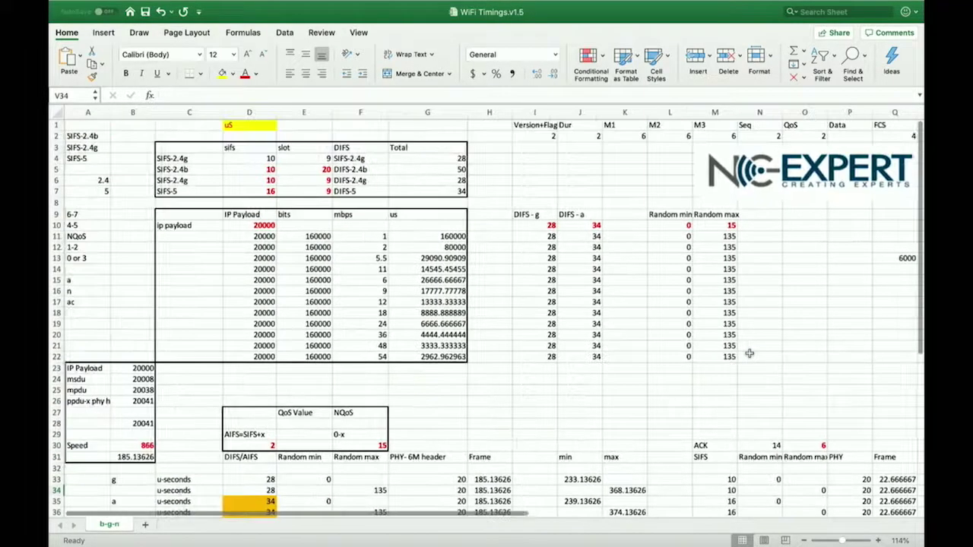
click(262, 225)
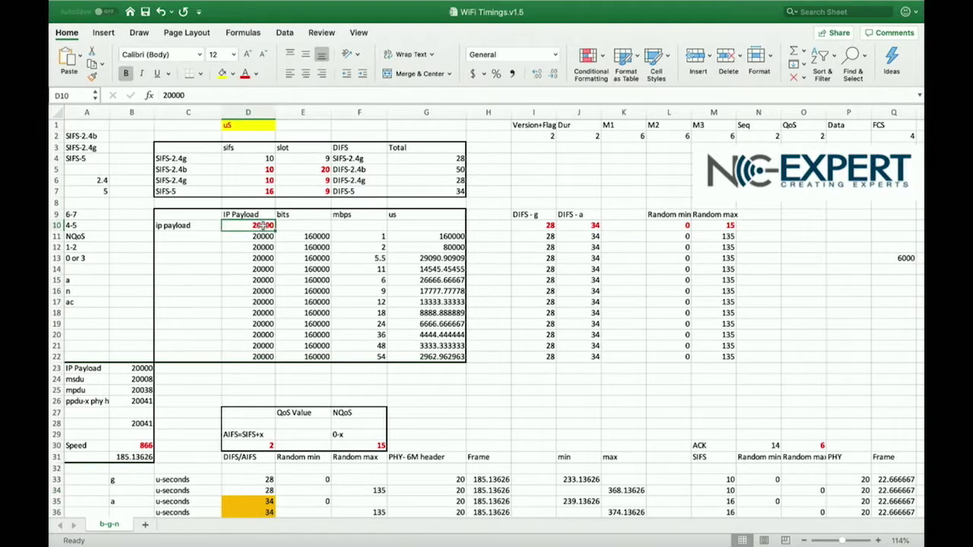
text(1)
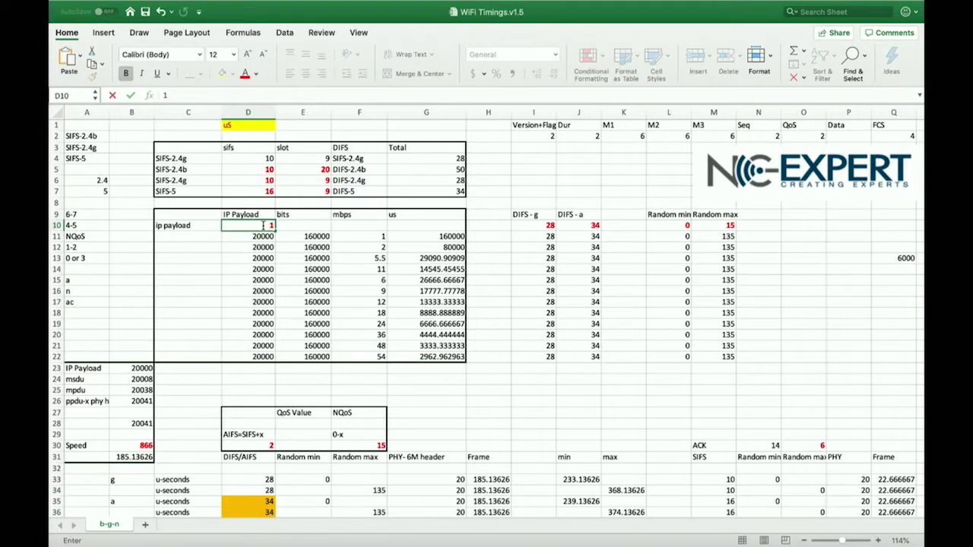
key(Return)
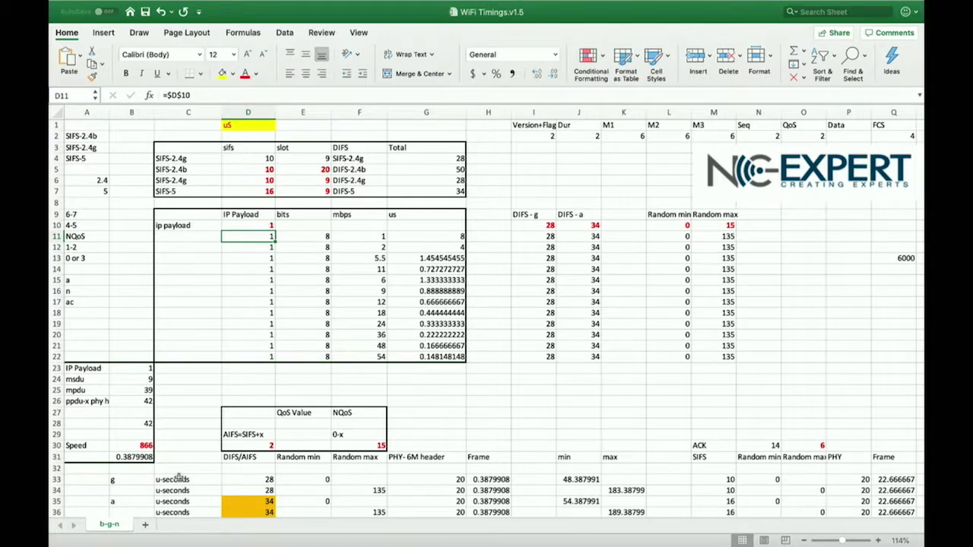
scroll(180, 477, down, 5)
click(131, 390)
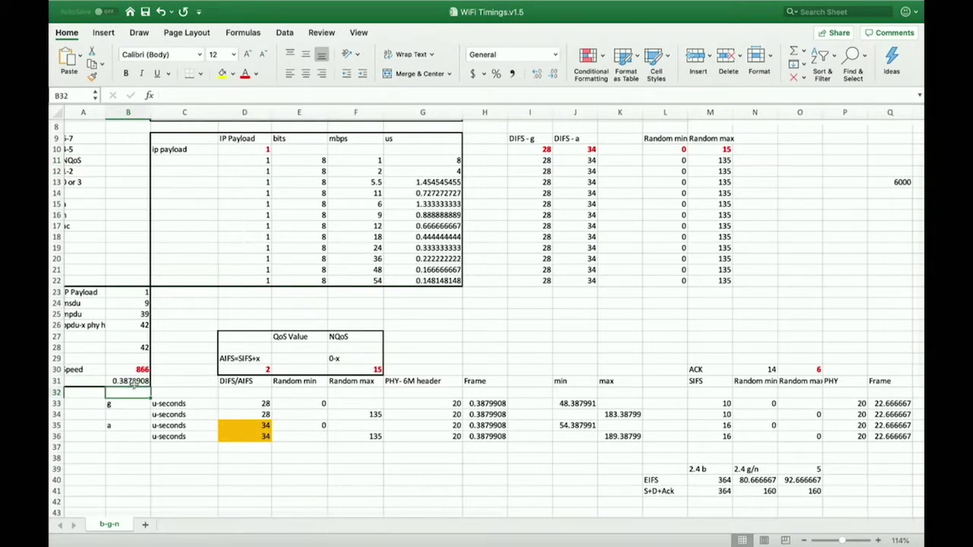
click(131, 382)
scroll(472, 437, right, 10)
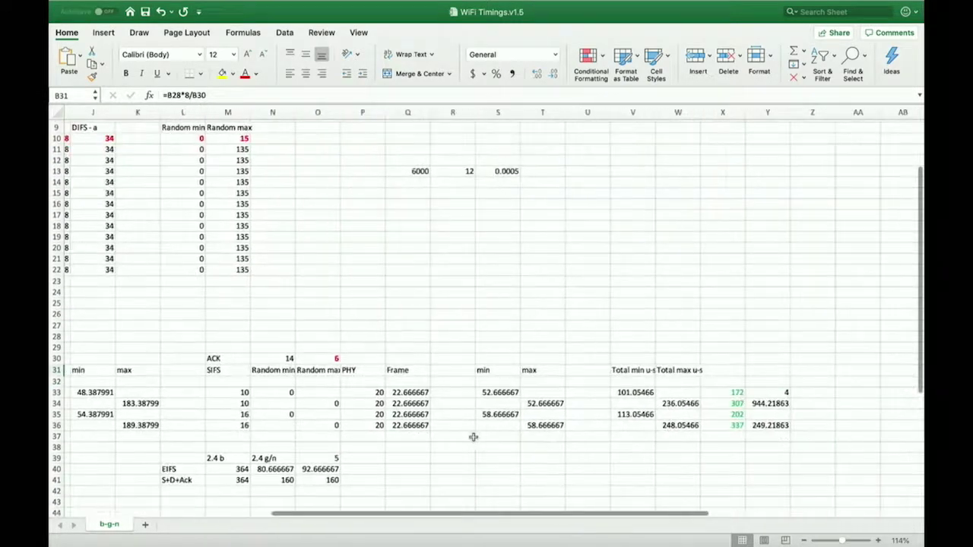